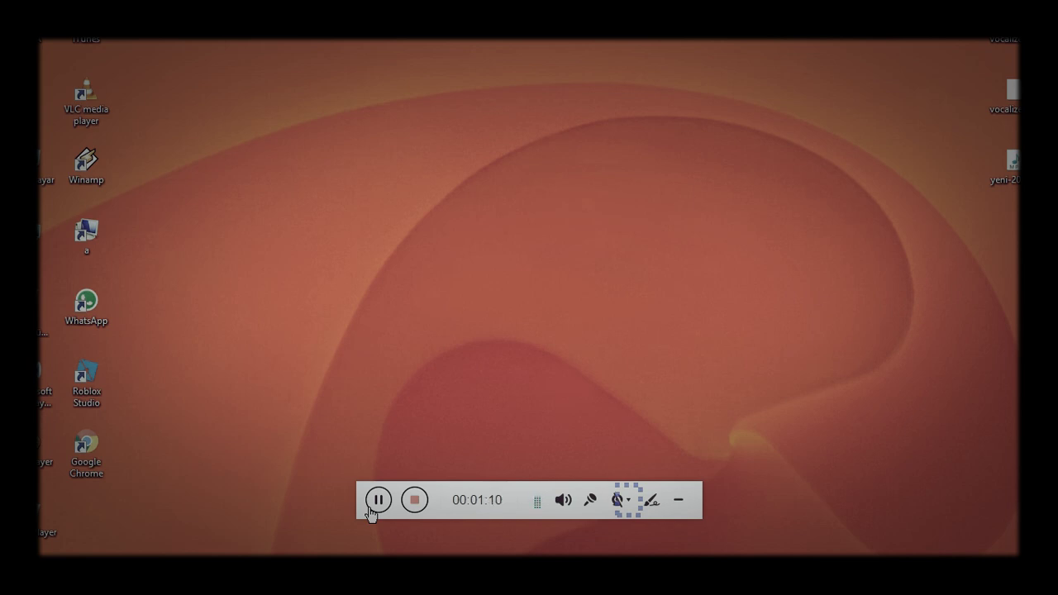
- Review the synthesizer's voice and speaker variant in NVDA's speech settings, keeping them as they are
key("Insert+n")
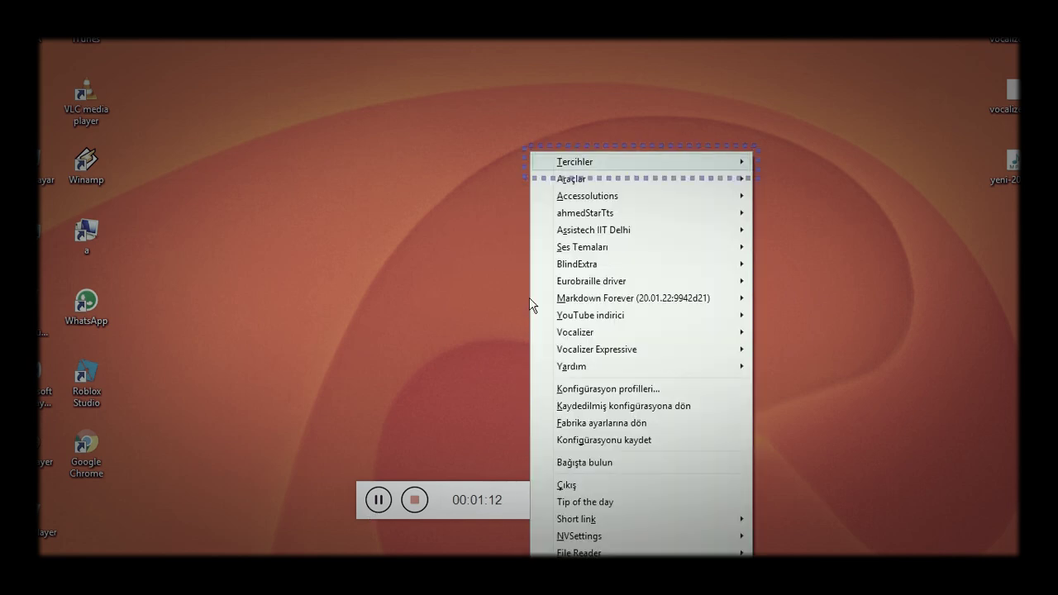
key("Right")
key("Left")
key("Right")
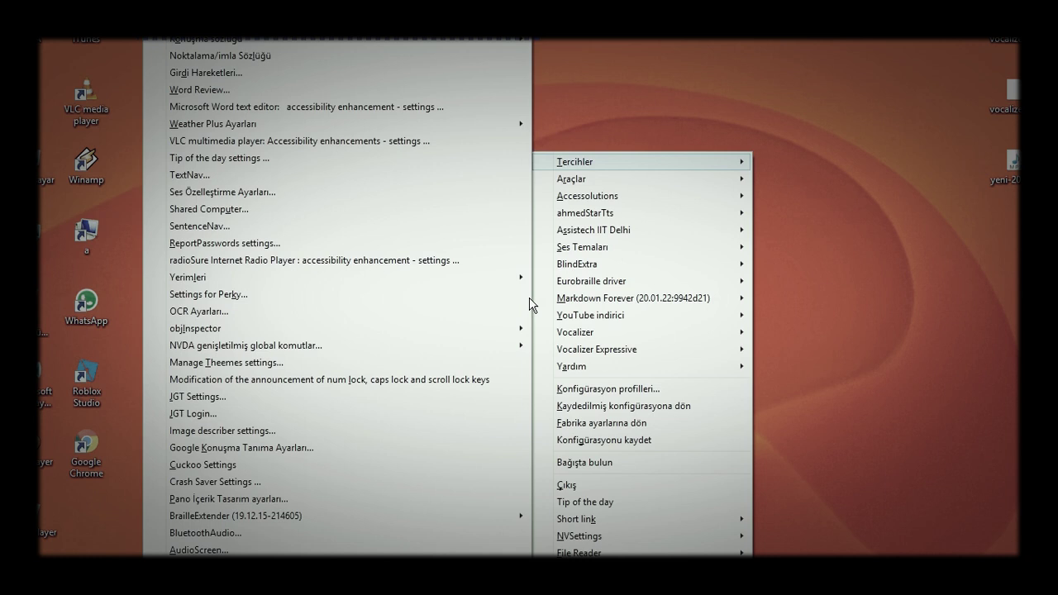
key("Return")
key("Down")
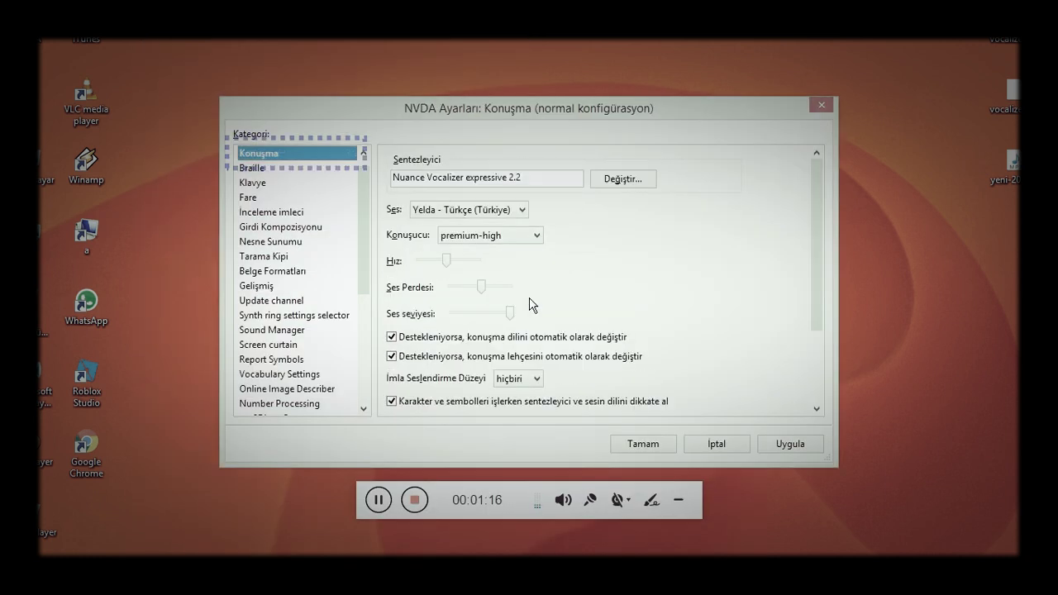
key("Tab")
key("Tab")
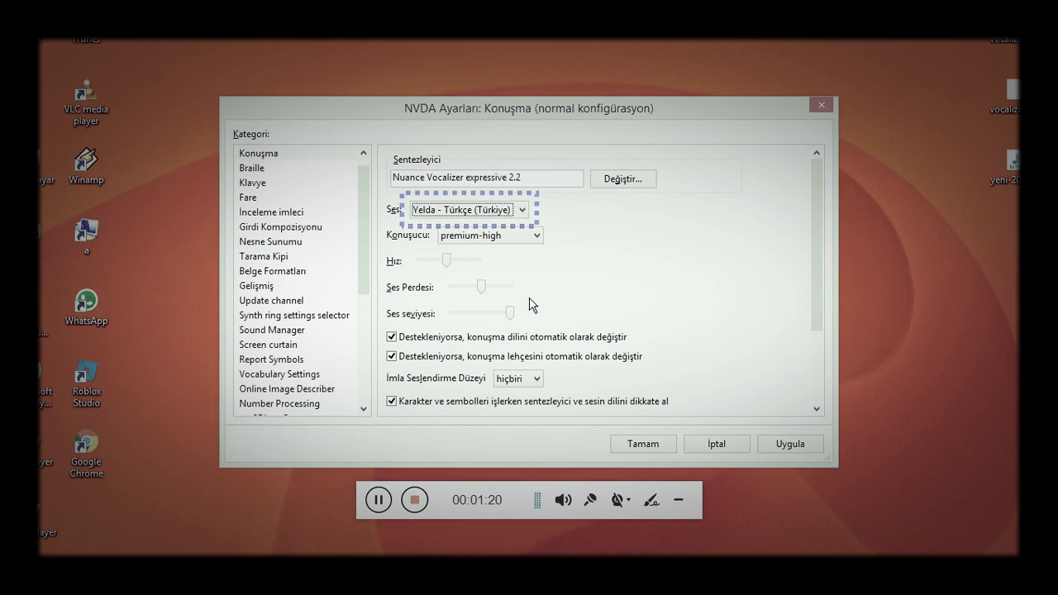
key("Tab")
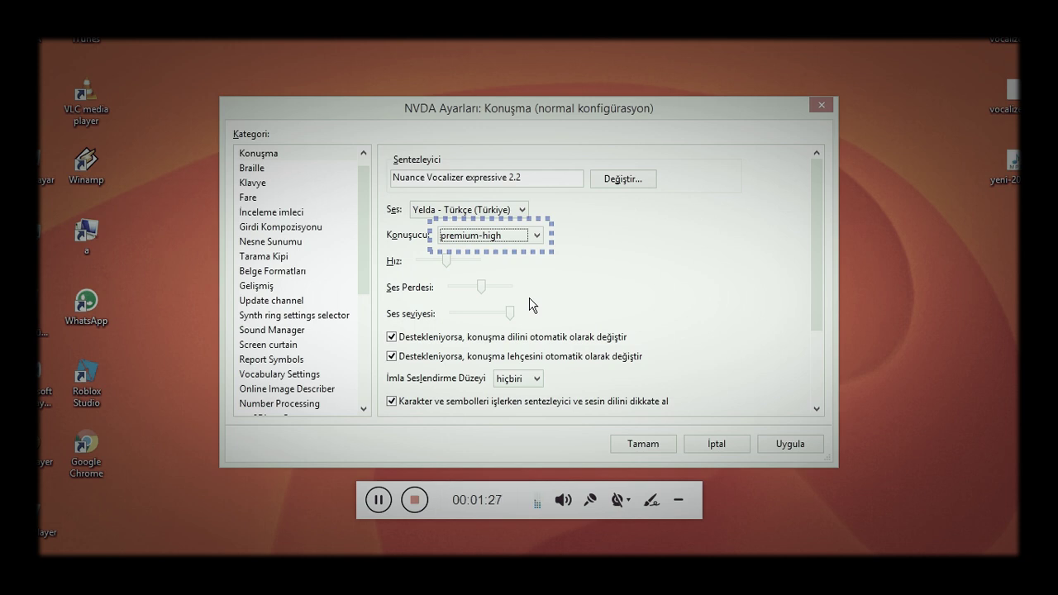
key("Return")
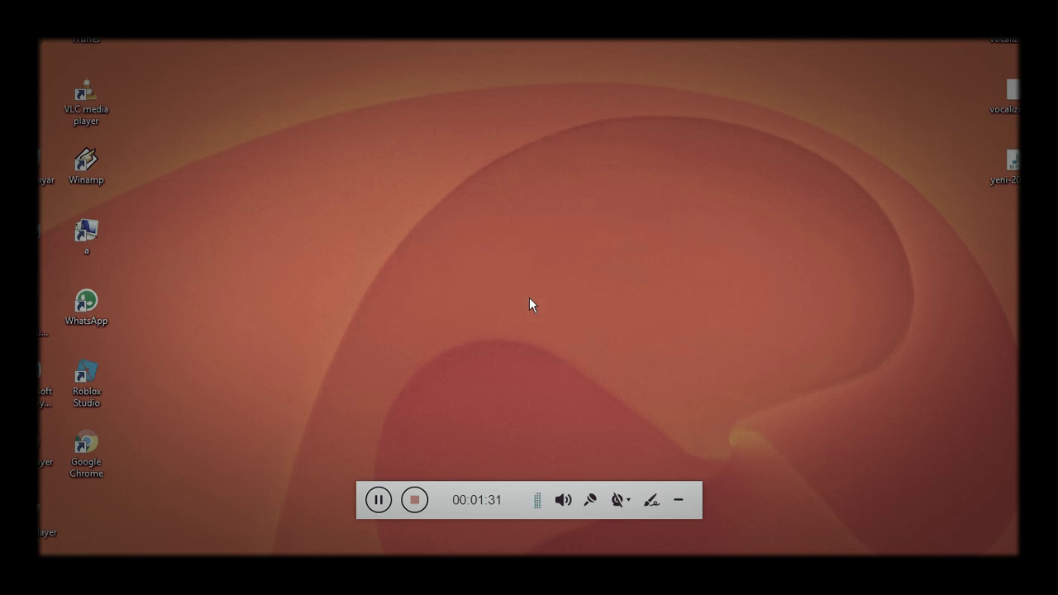
- Install the Nuance Vocalizer Expressive - cem Embedded pro add-on from its package on the desktop
key("v")
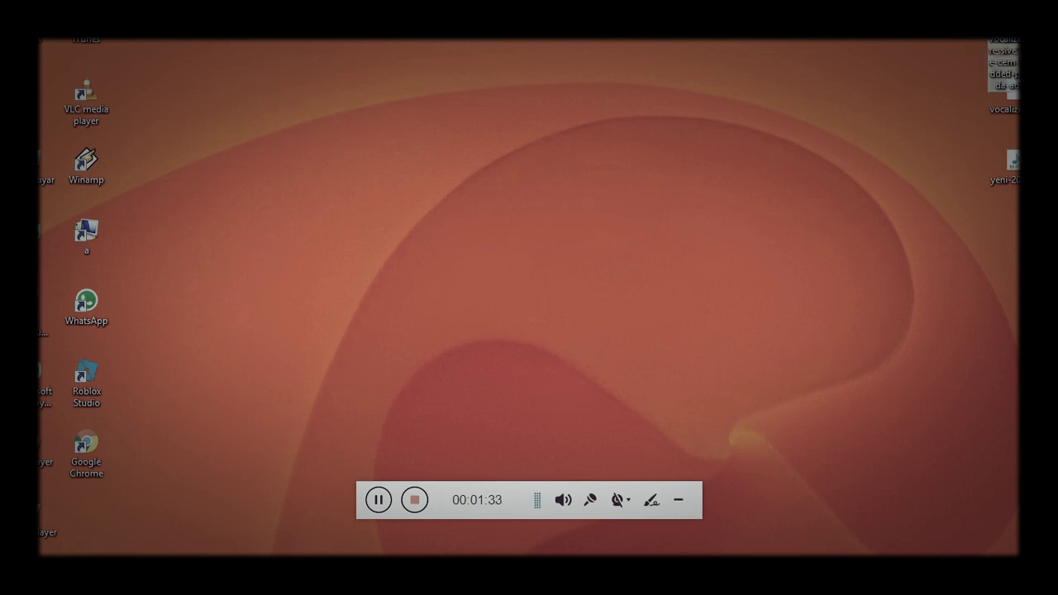
key("v")
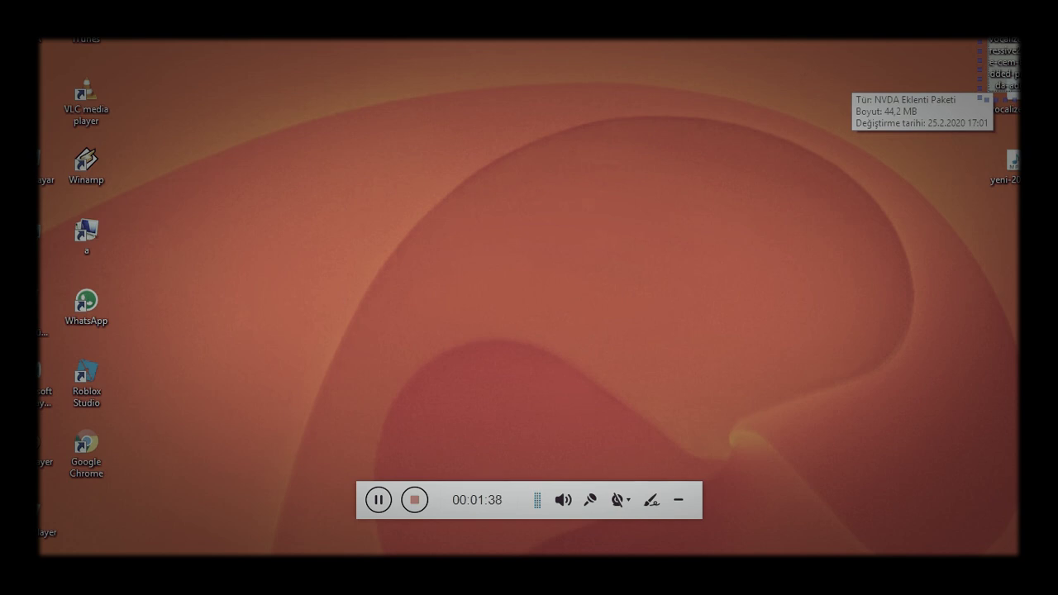
key("Return")
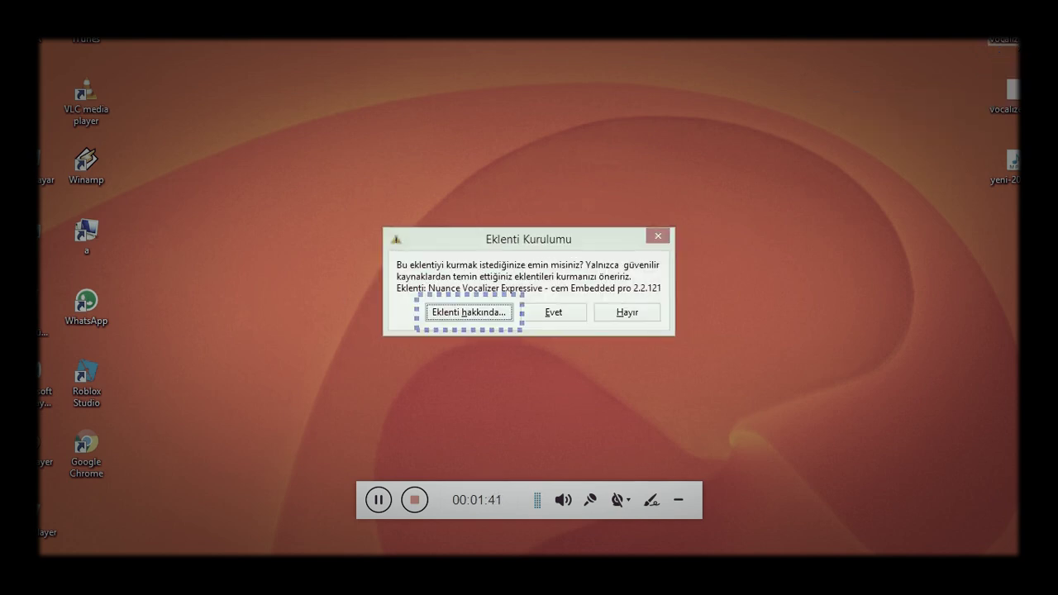
key("Tab")
key("Return")
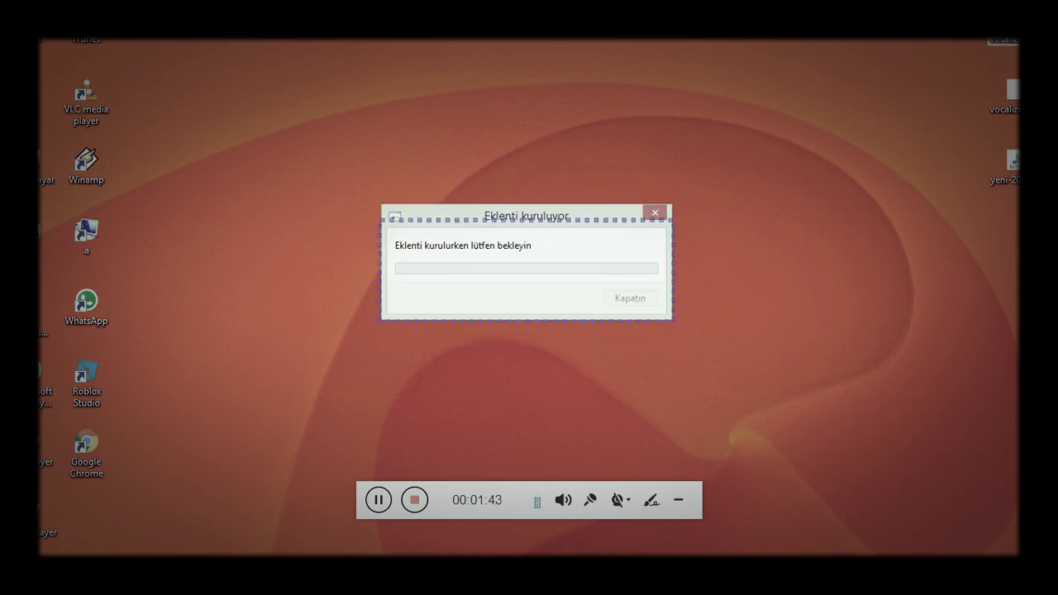
key("Return")
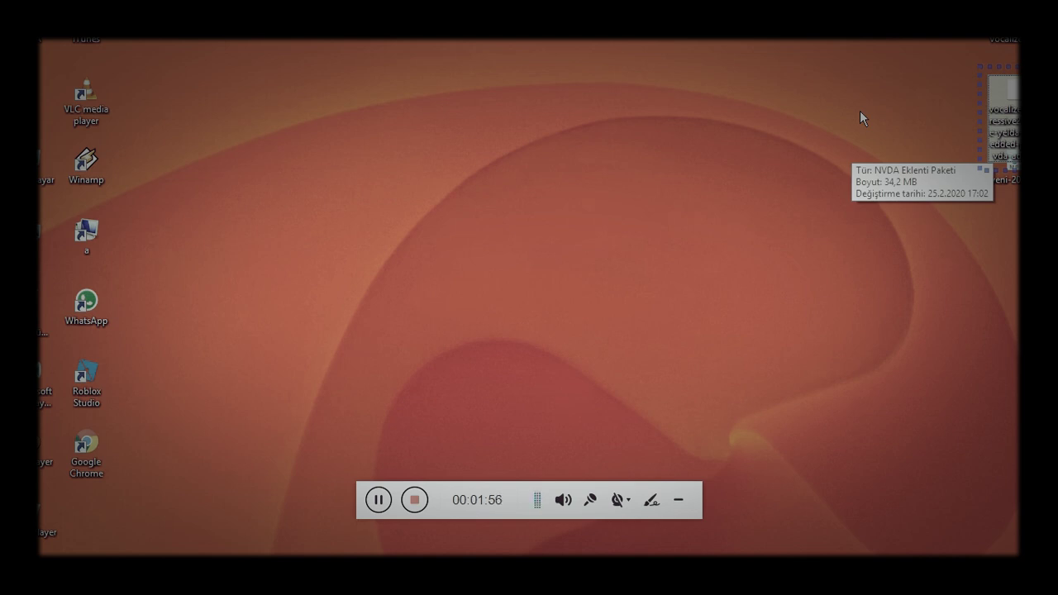
- Install the Nuance Vocalizer Expressive - yelda Embedded pro add-on from the desktop and restart NVDA
key("Return")
key("Tab")
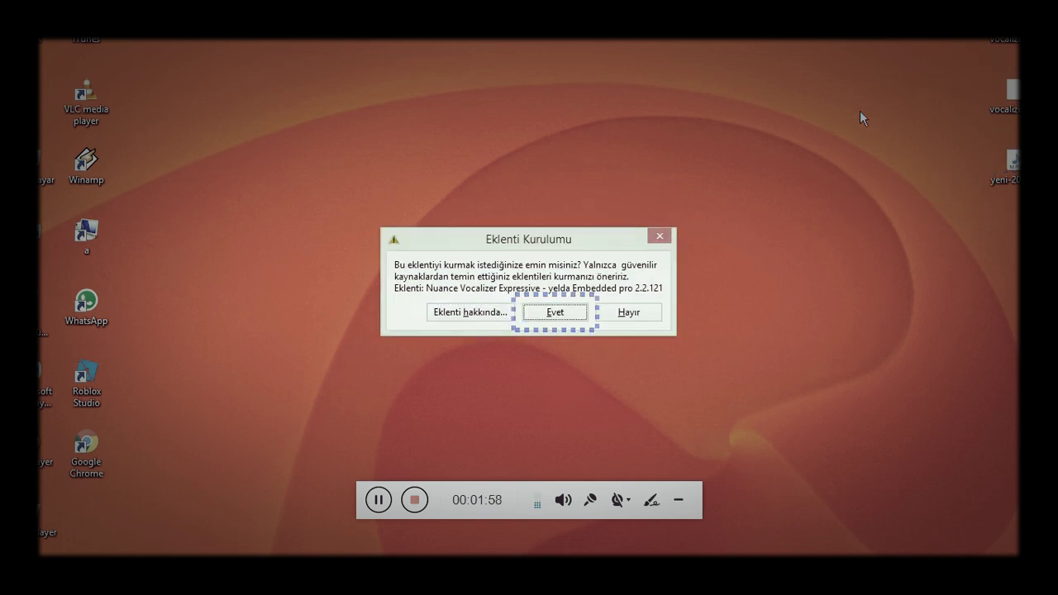
key("Return")
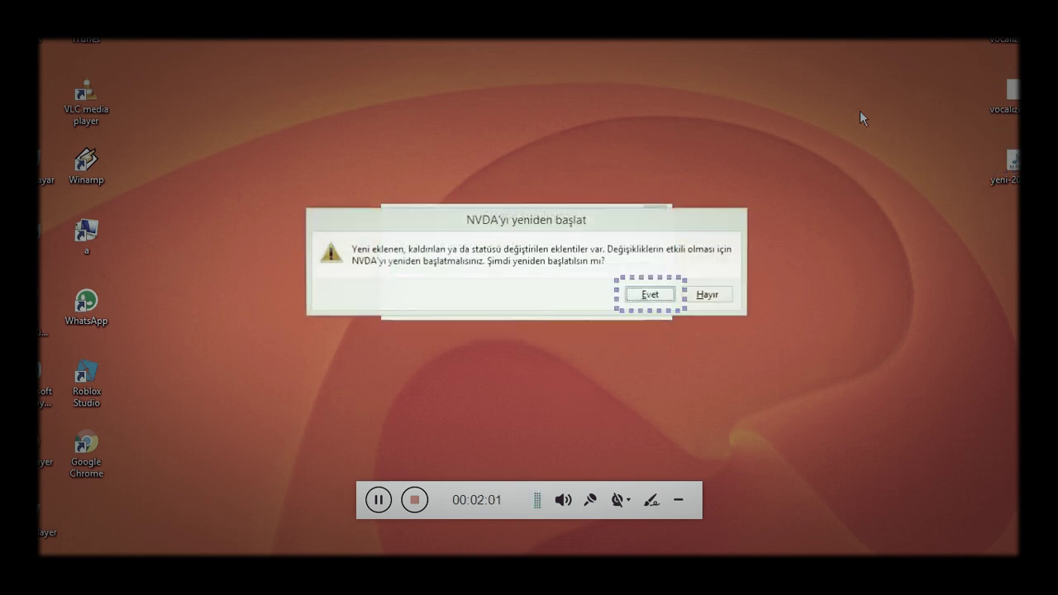
key("Tab")
key("Tab")
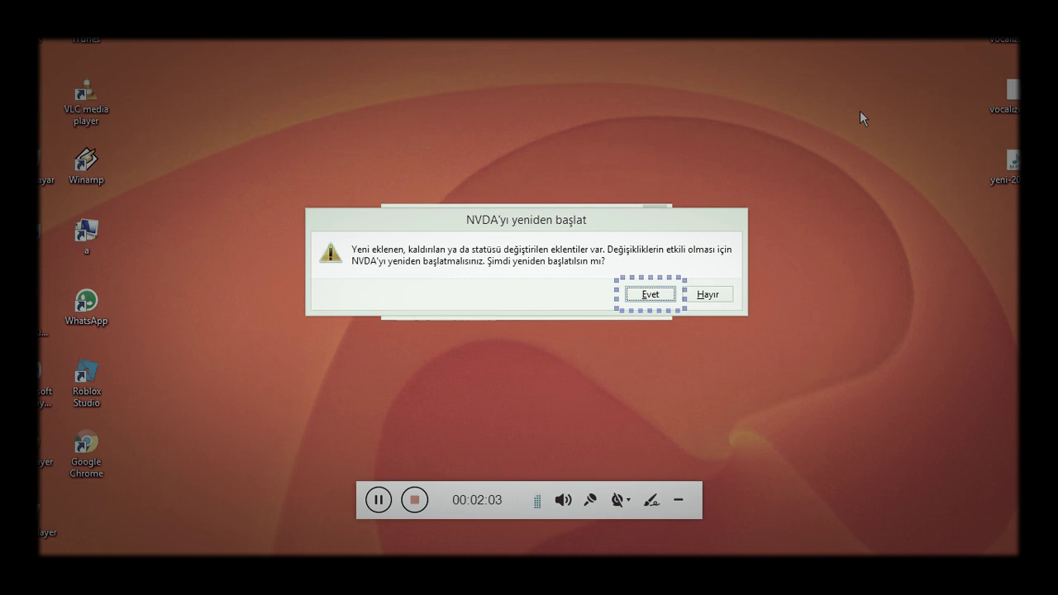
key("Return")
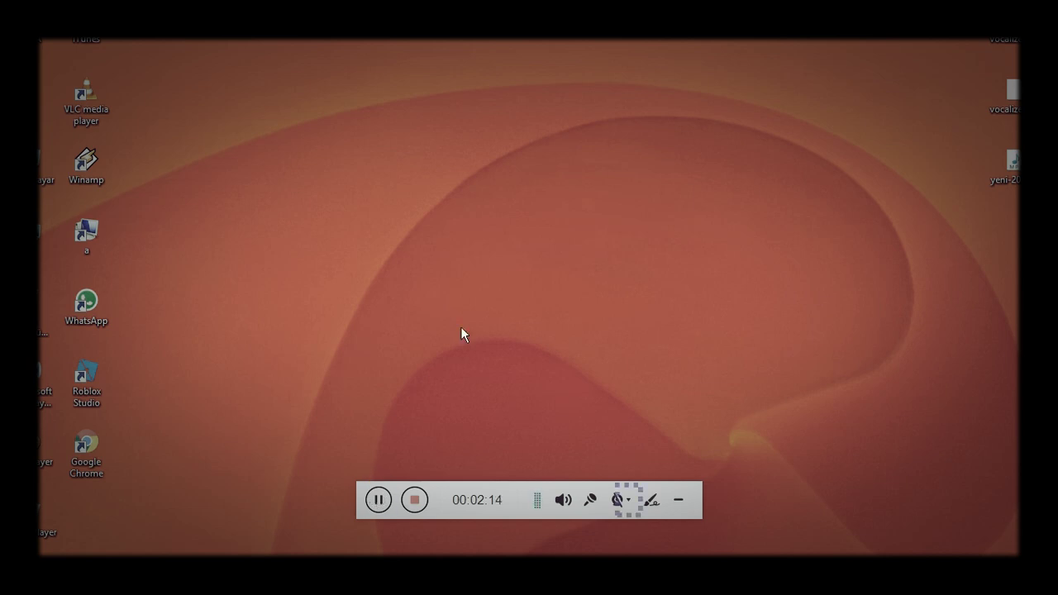
- Open the NVDA settings at the Konuşma (speech) category
left_click(1003, 115)
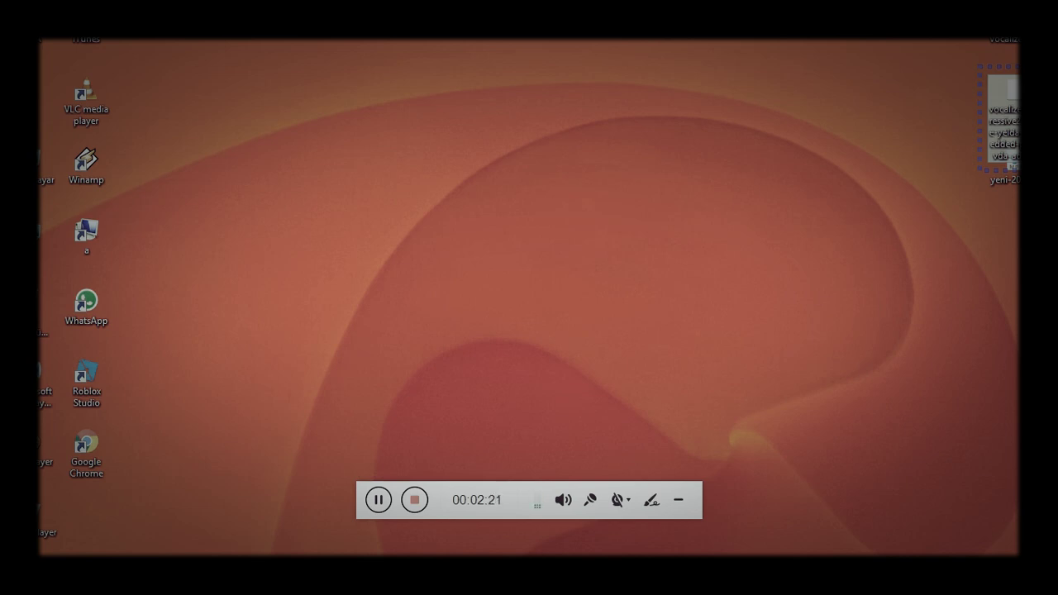
key("insert+n")
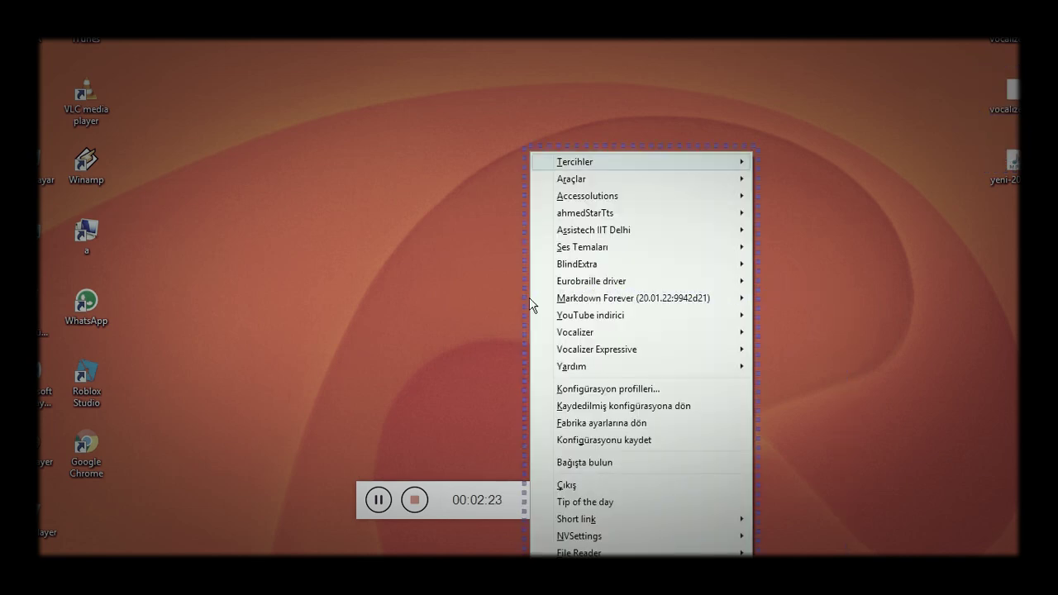
key("Right")
key("Escape")
key("Escape")
key("ctrl+insert+g")
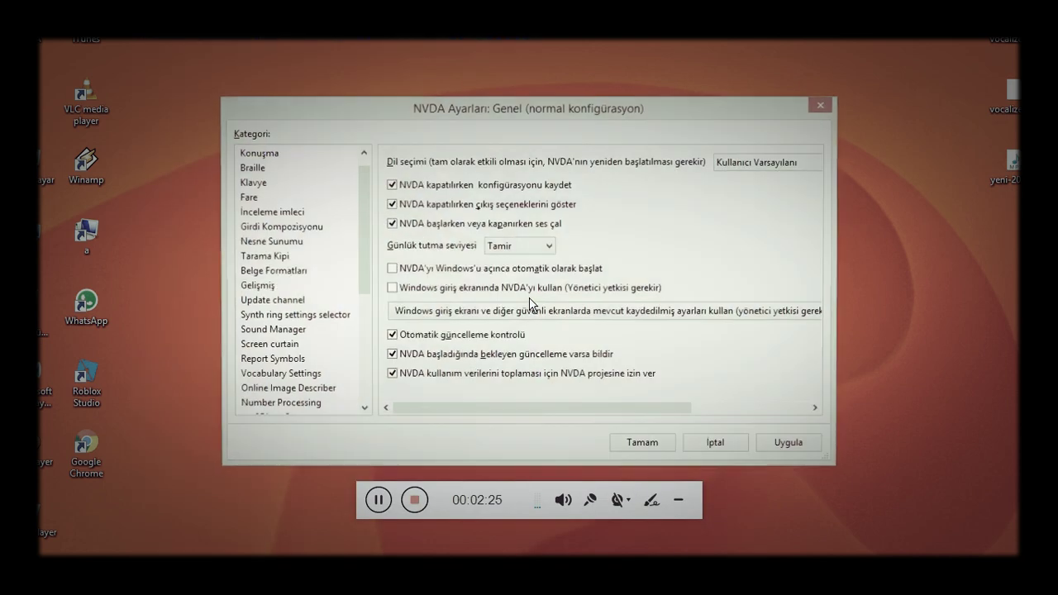
key("Down")
key("Tab")
- Change the speech synthesizer to Nuance Vocalizer expressive 2.2 and accept the speech settings
key("ctrl+insert+s")
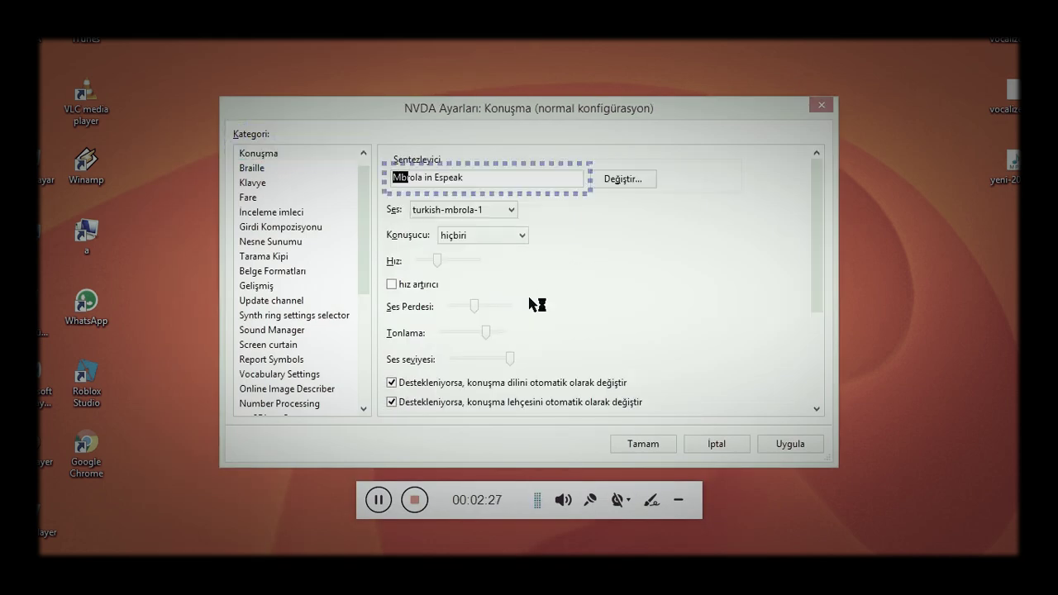
key("Down")
key("Return")
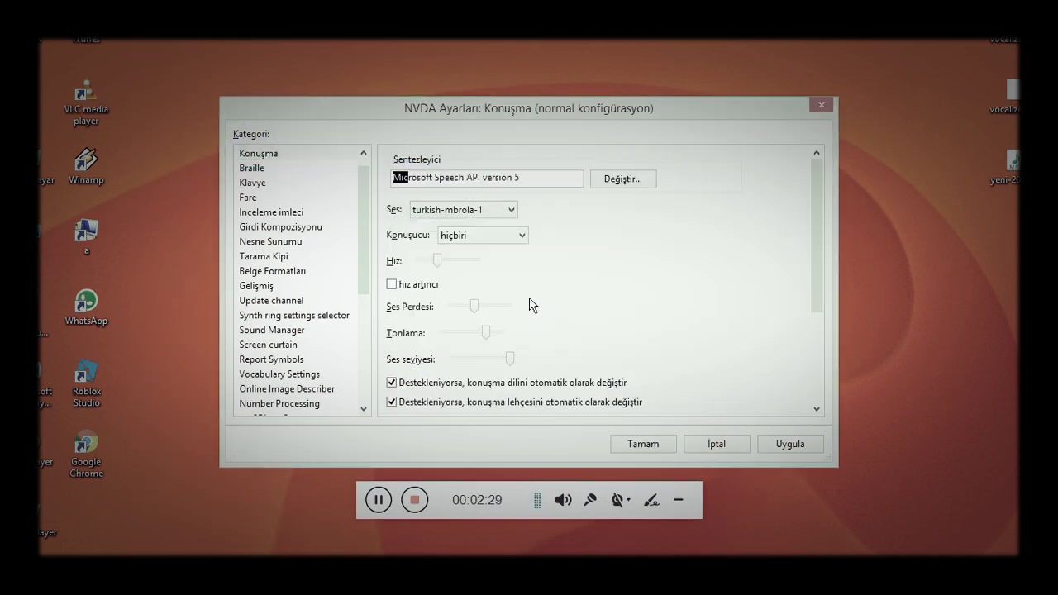
key("ctrl+insert+s")
key("Down")
key("Return")
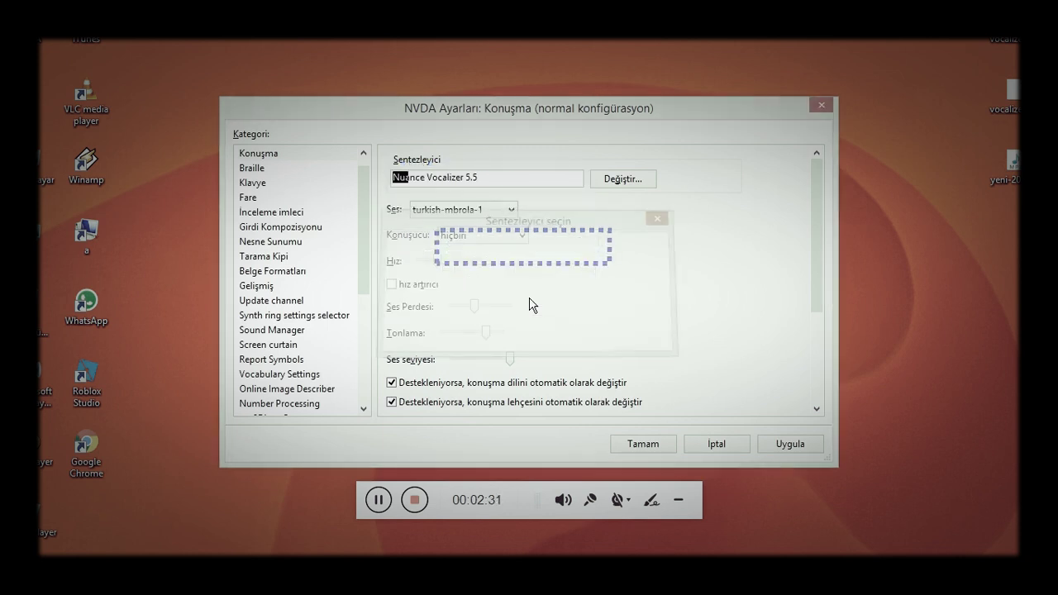
key("ctrl+insert+s")
key("Down")
key("Return")
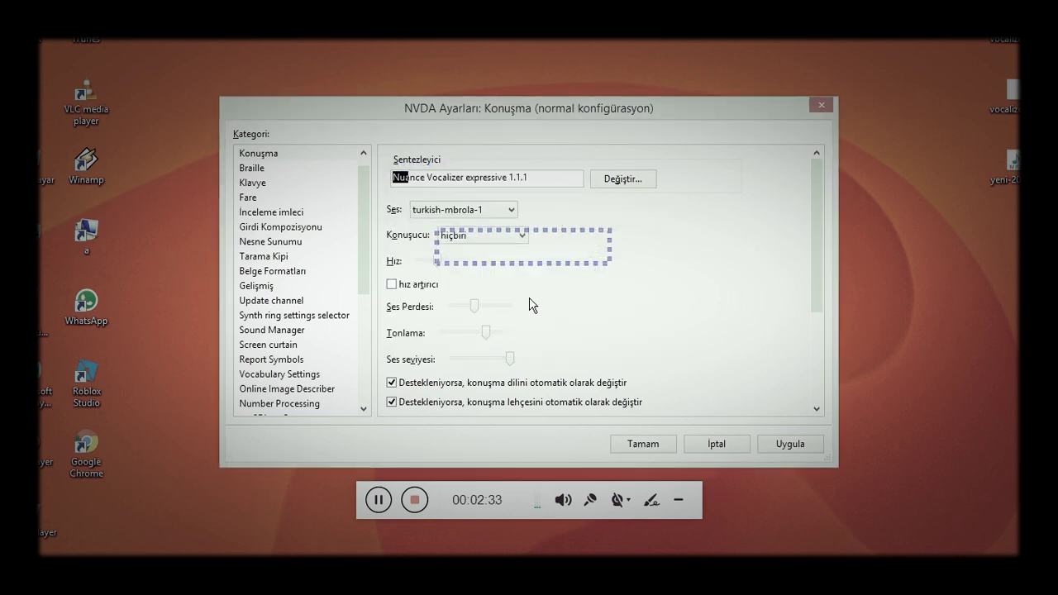
key("ctrl+insert+s")
key("Down")
key("Return")
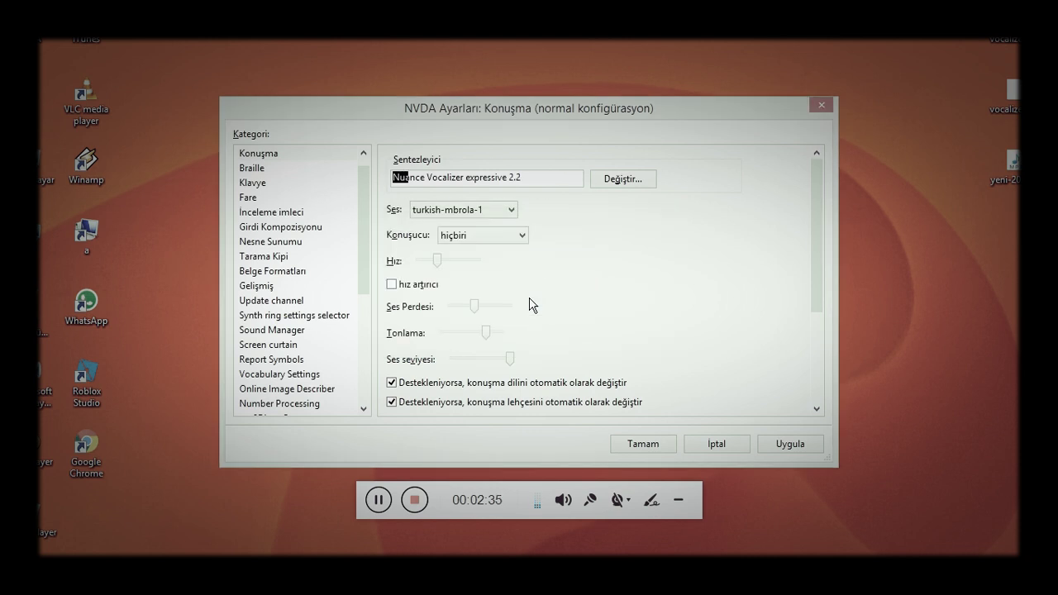
key("Tab")
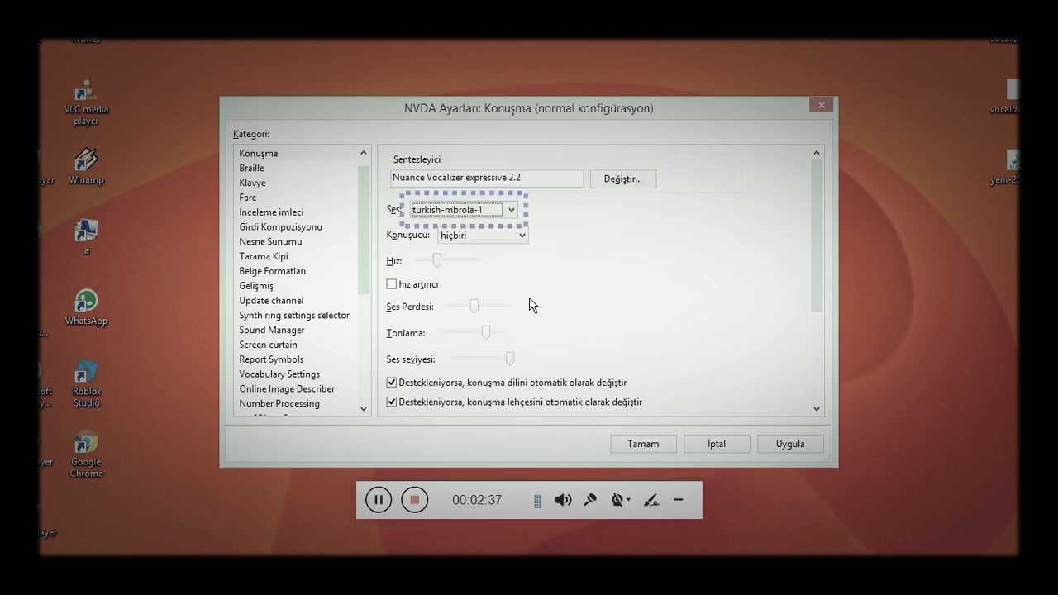
key("Return")
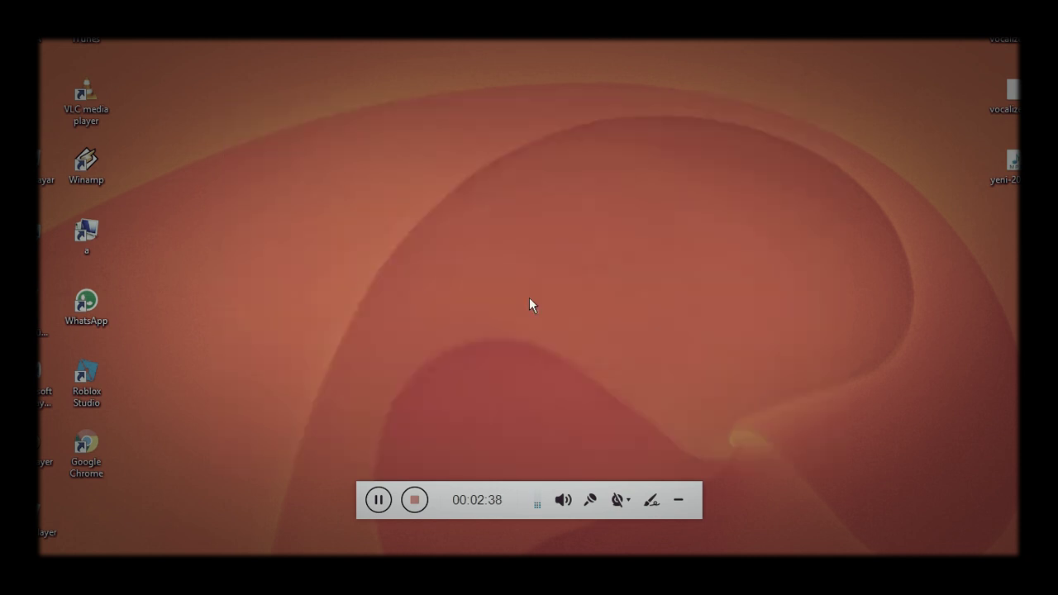
- Set the speaker variant of the Yelda Turkish voice to embedded-pro in the speech settings
key("insert+n")
key("Right")
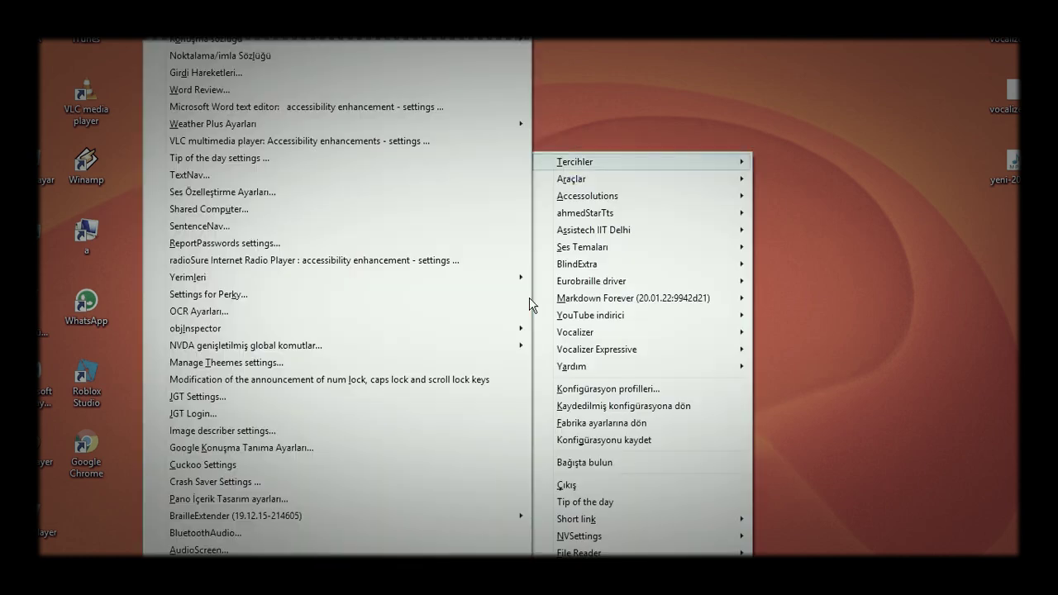
key("Return")
key("Tab")
key("Tab")
key("Tab")
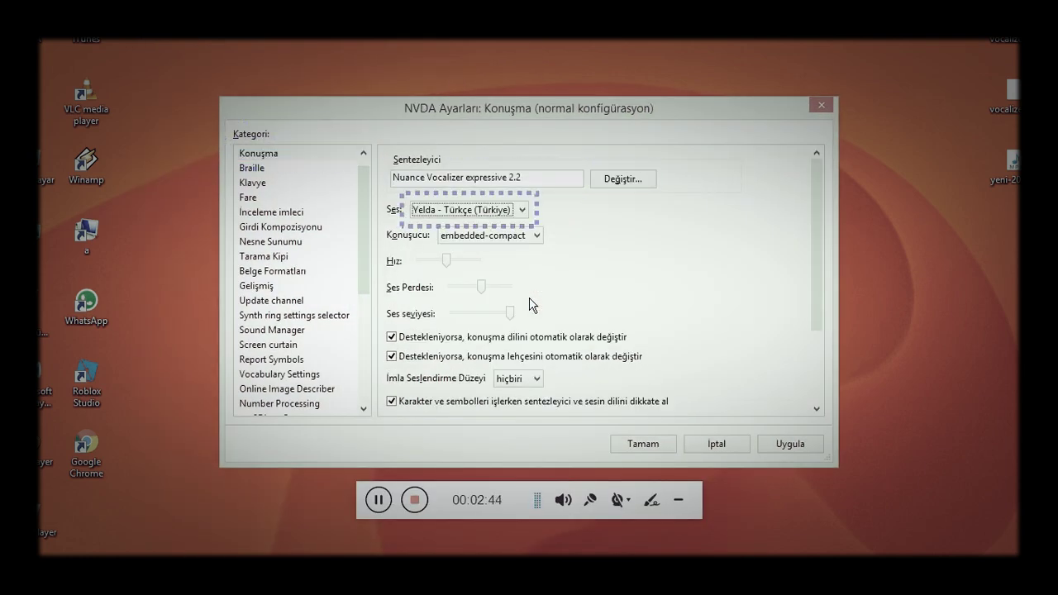
key("Tab")
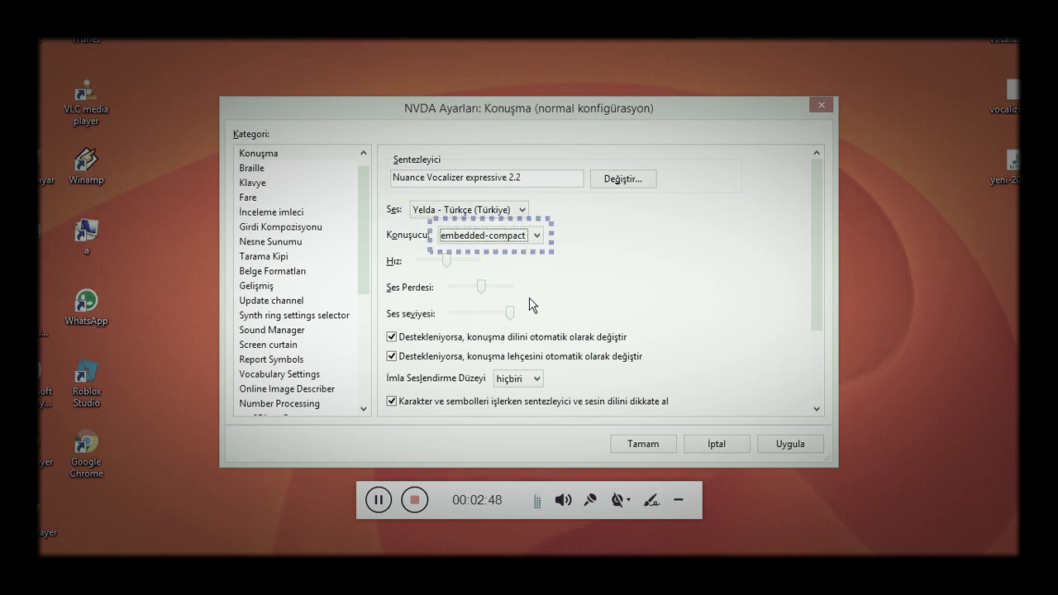
key("Down")
key("Tab")
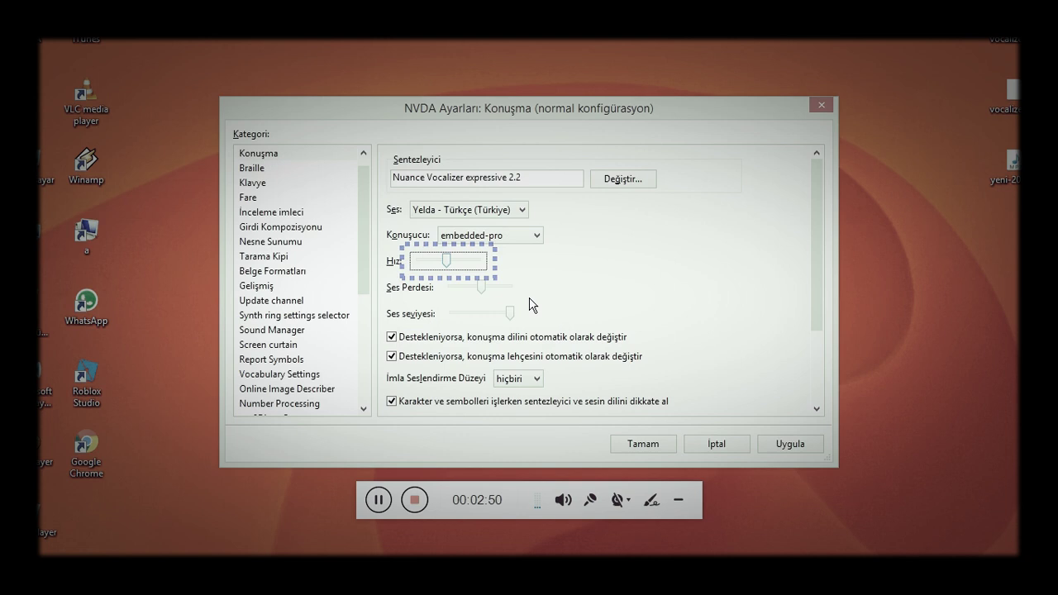
key("Return")
- Set the speaker variant of the Yelda Turkish voice to premium-high in the speech settings
key("Insert+n")
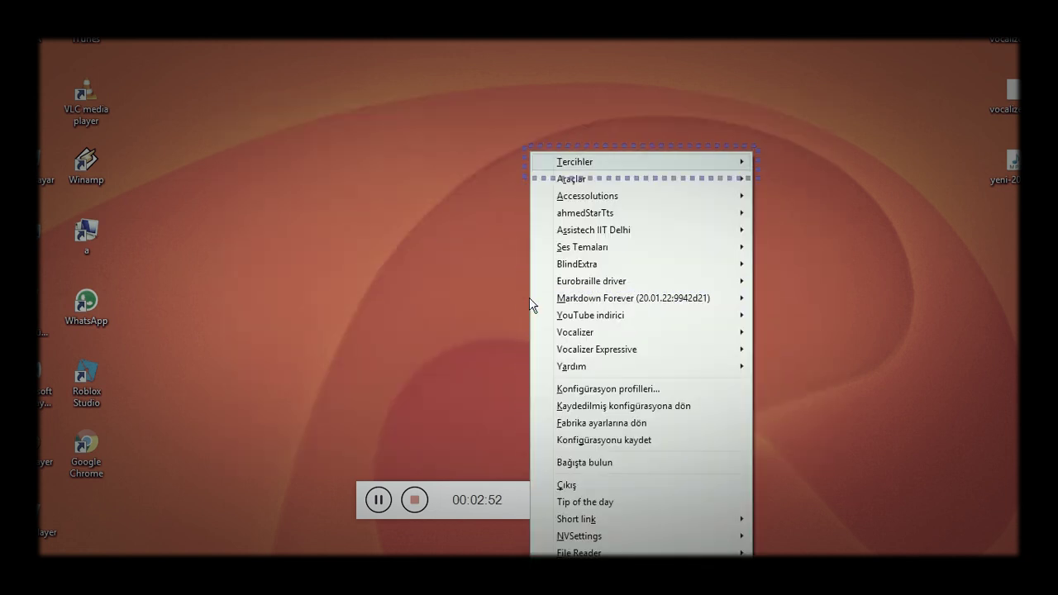
key("Right")
key("Return")
key("Down")
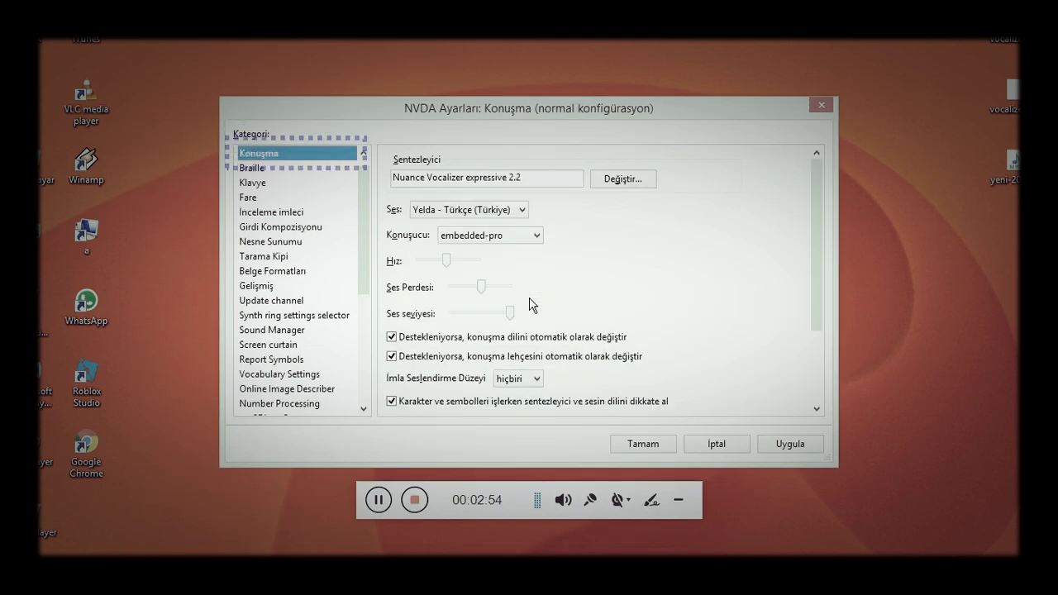
key("Tab")
key("Tab")
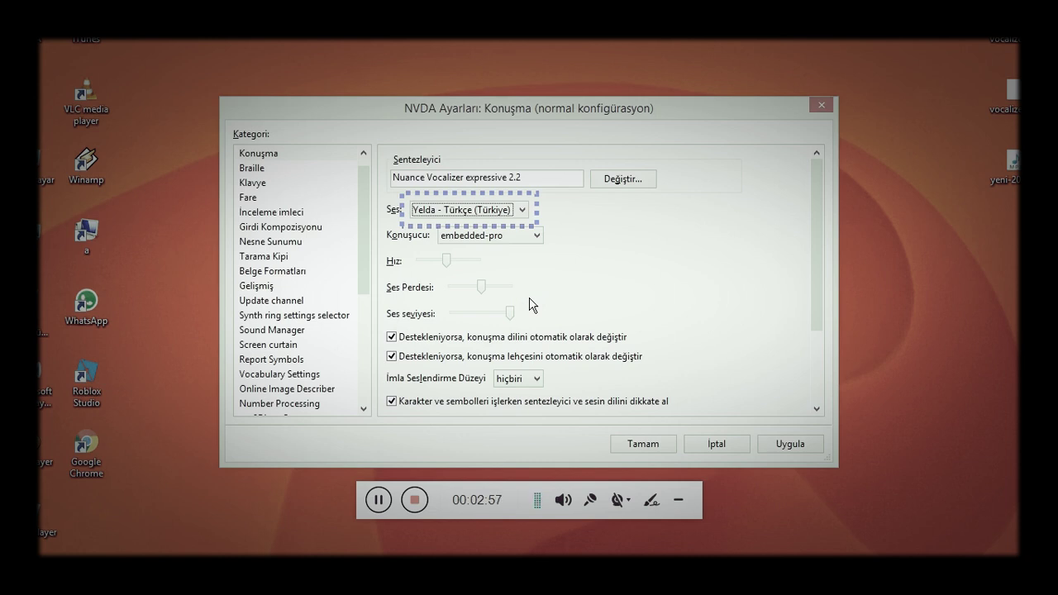
key("Tab")
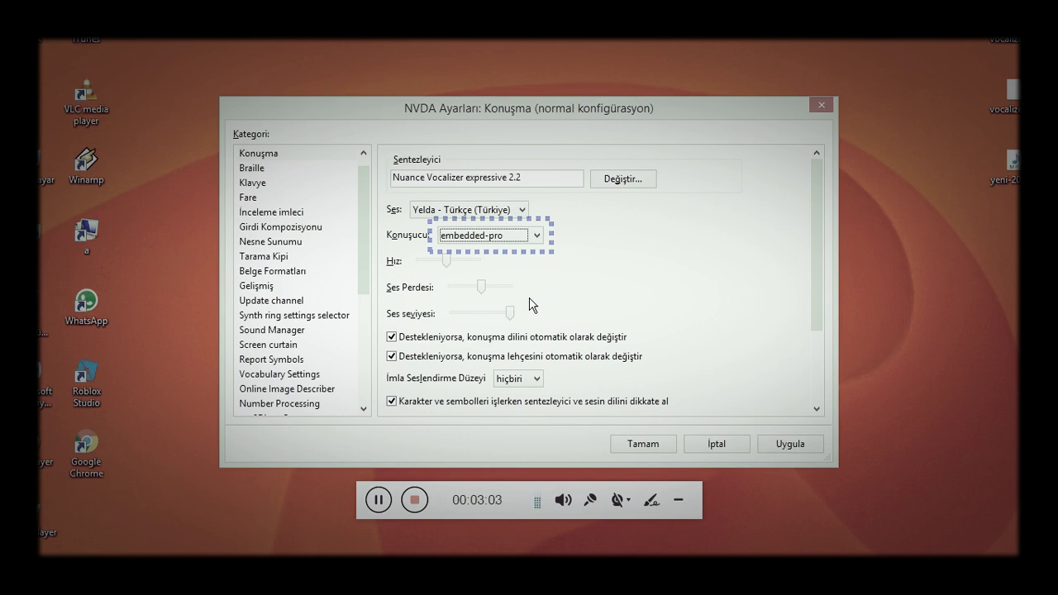
key("Down")
key("Tab")
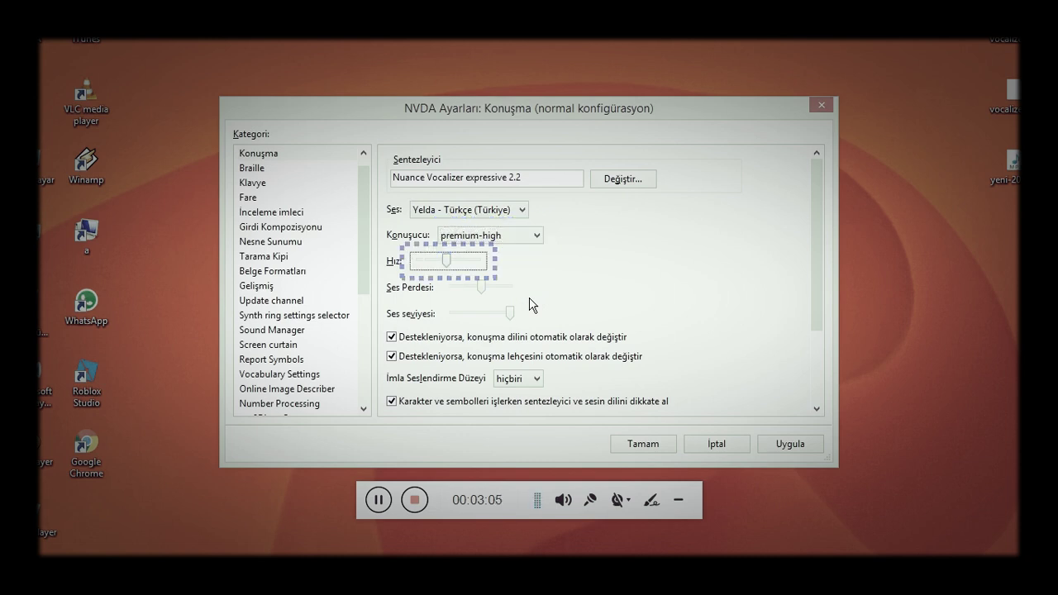
key("Return")
- Reopen the NVDA speech settings and set the Yelda Turkish voice's speaker variant to embedded-pro
key("insert+n")
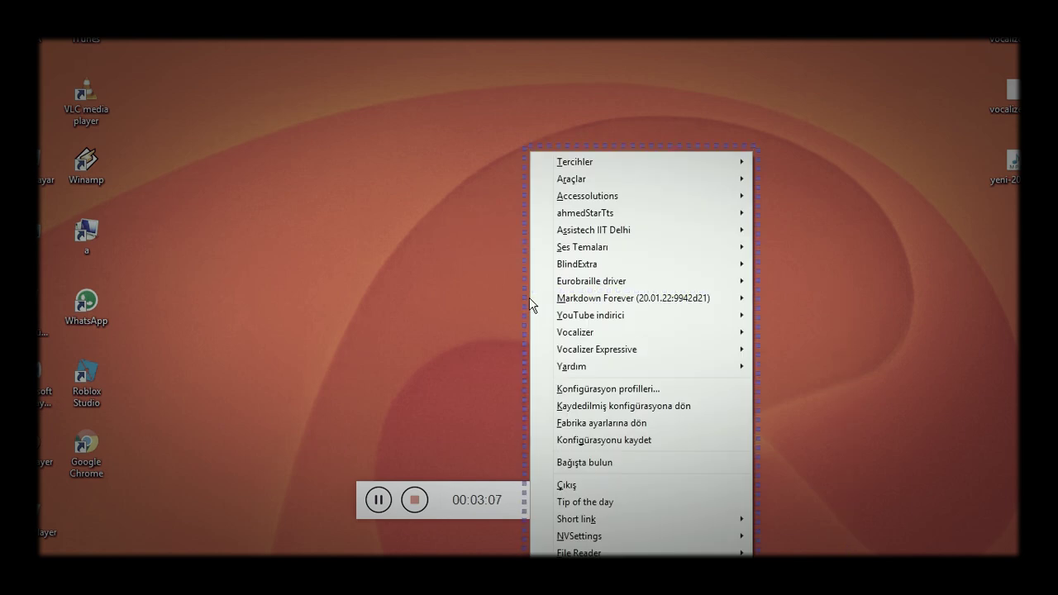
key("Right")
key("Return")
key("Down")
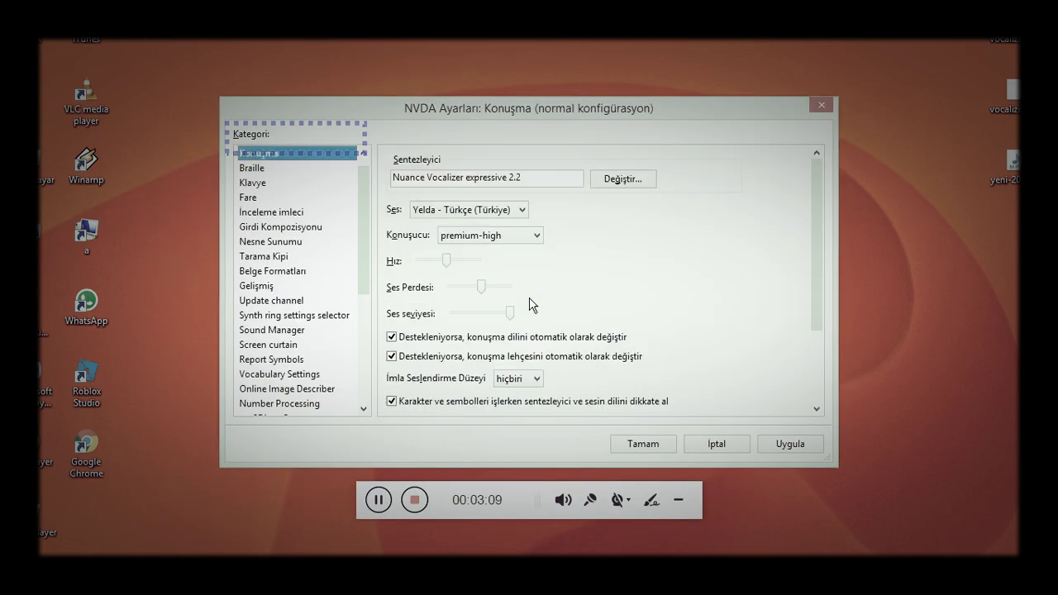
key("Tab")
key("Tab")
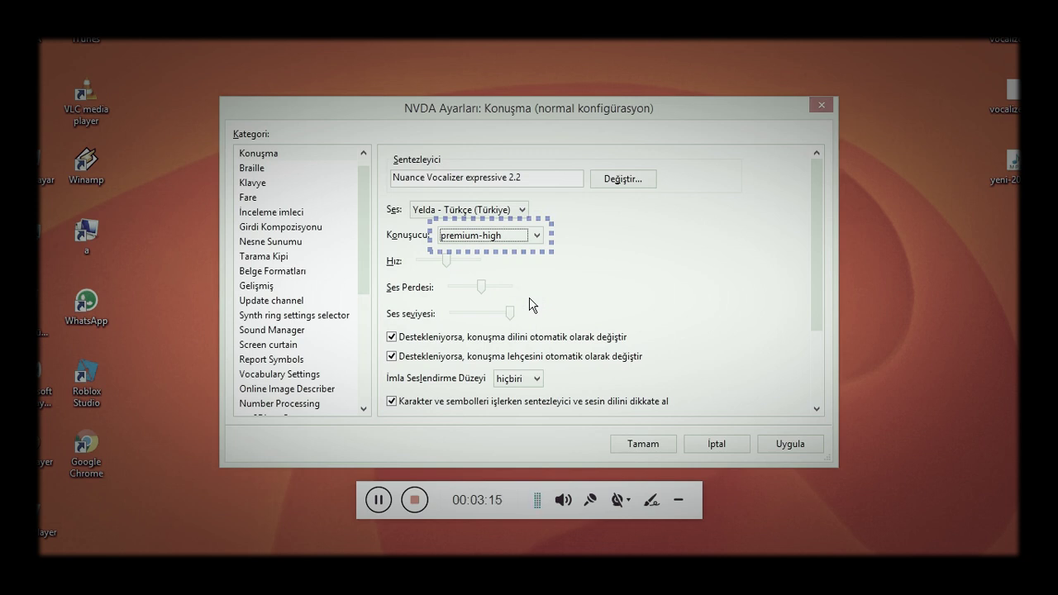
key("Up")
- Go through the speech options from speed to the capital-letter pitch change percentage with the Yelda voice, and accept the settings
key("Tab")
key("Tab")
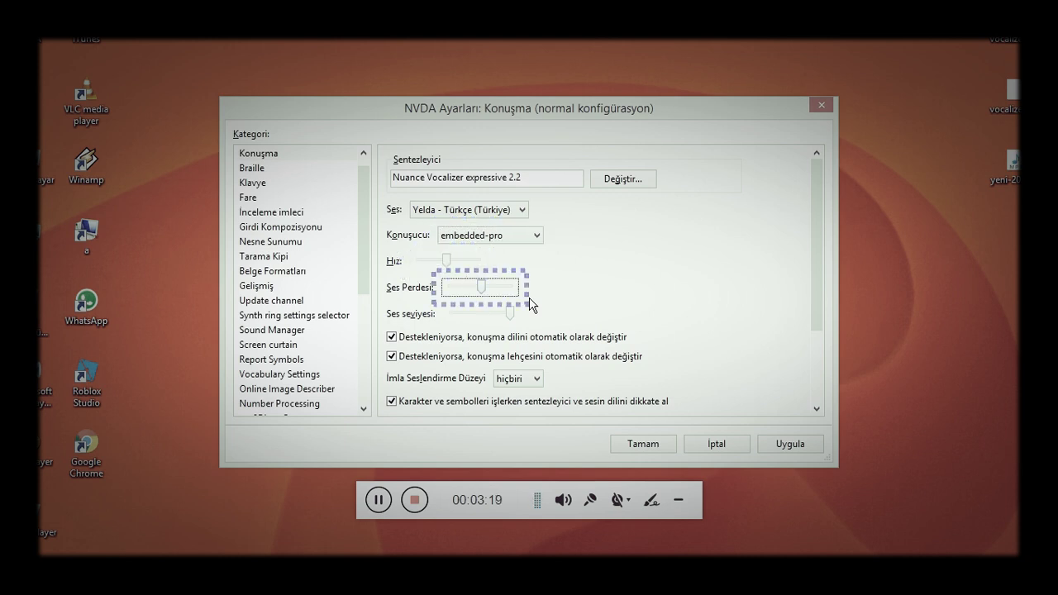
key("Tab")
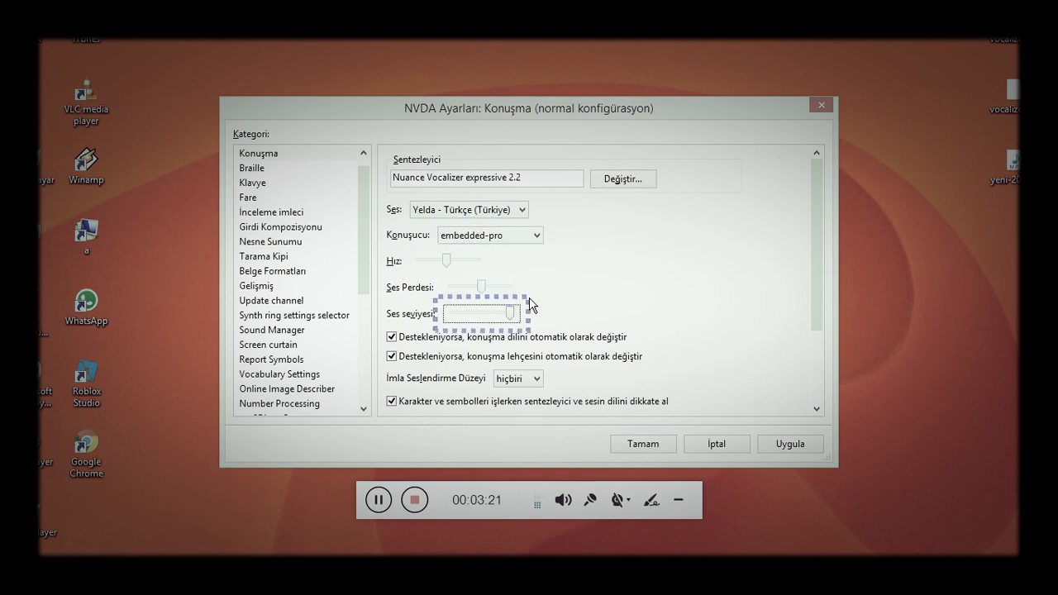
key("Tab")
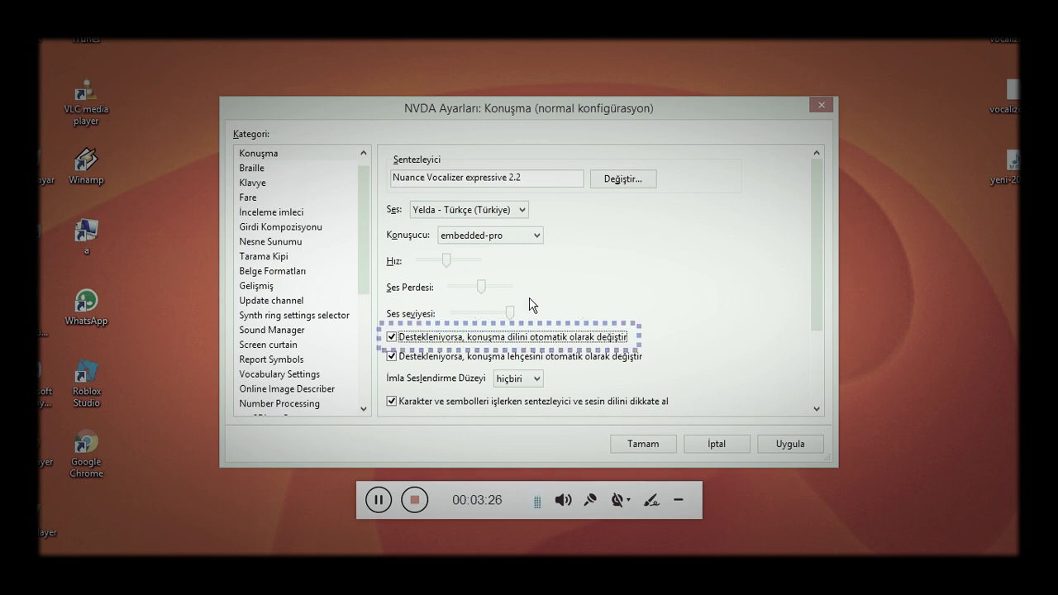
key("Tab")
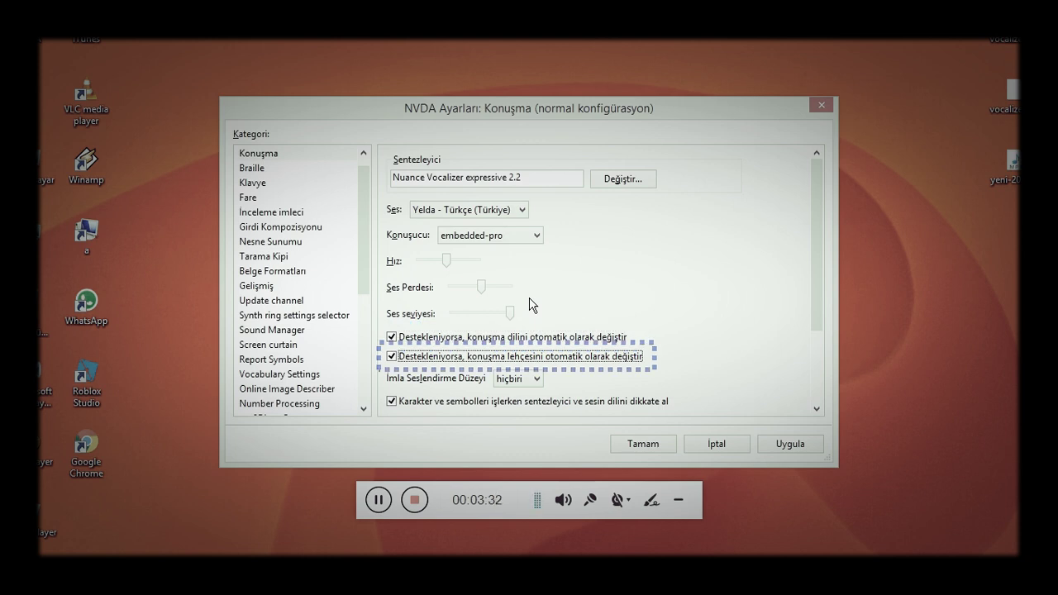
key("Tab")
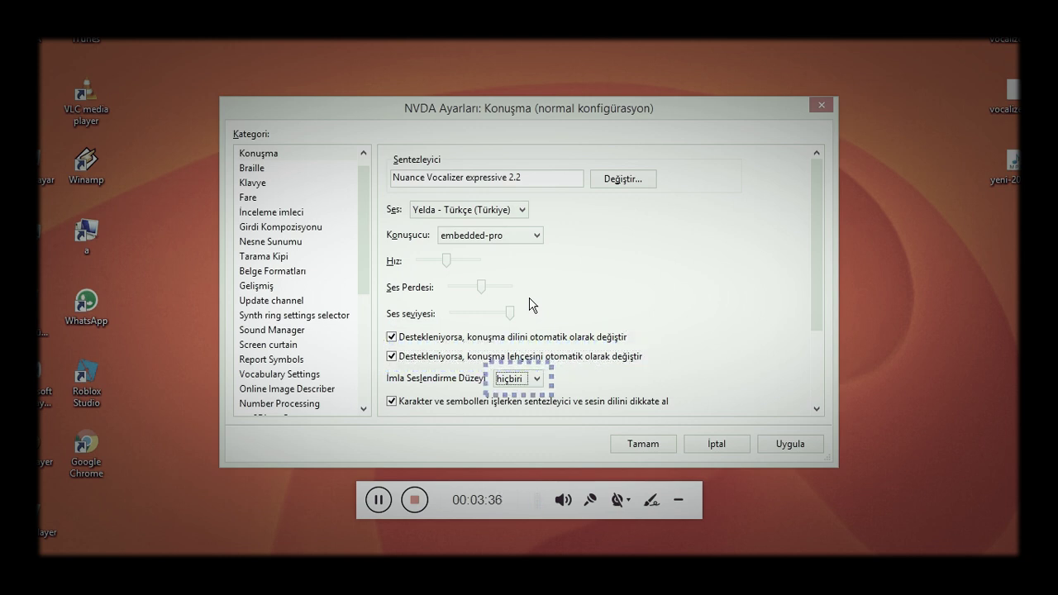
key("Tab")
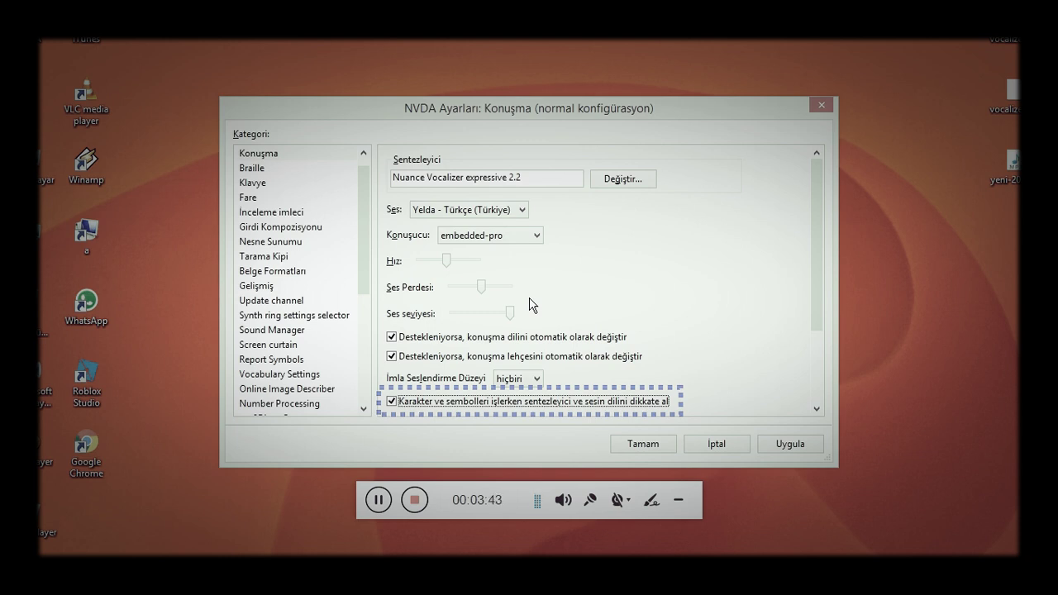
key("Tab")
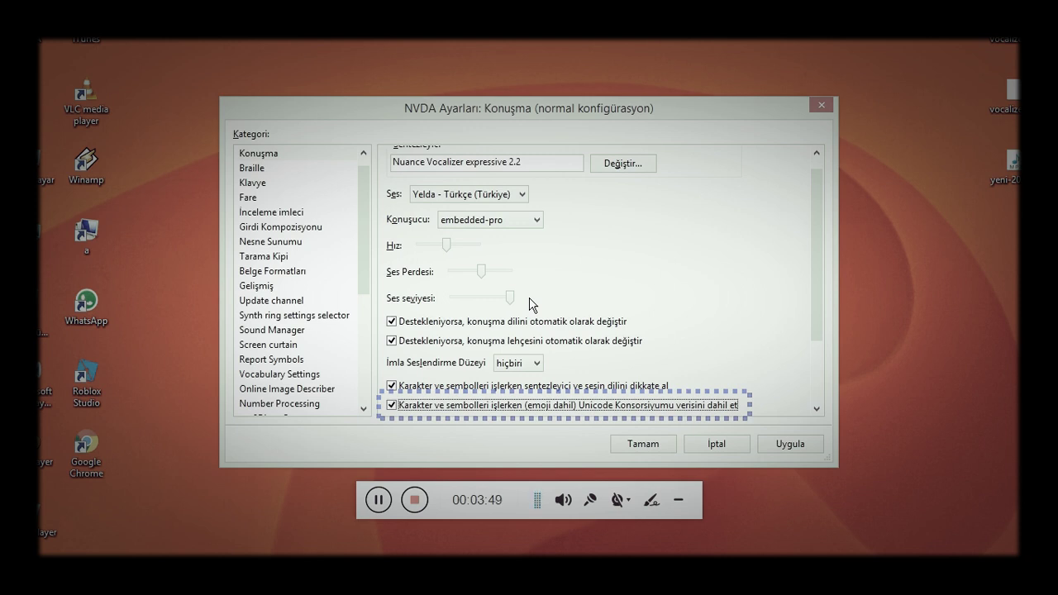
key("Tab")
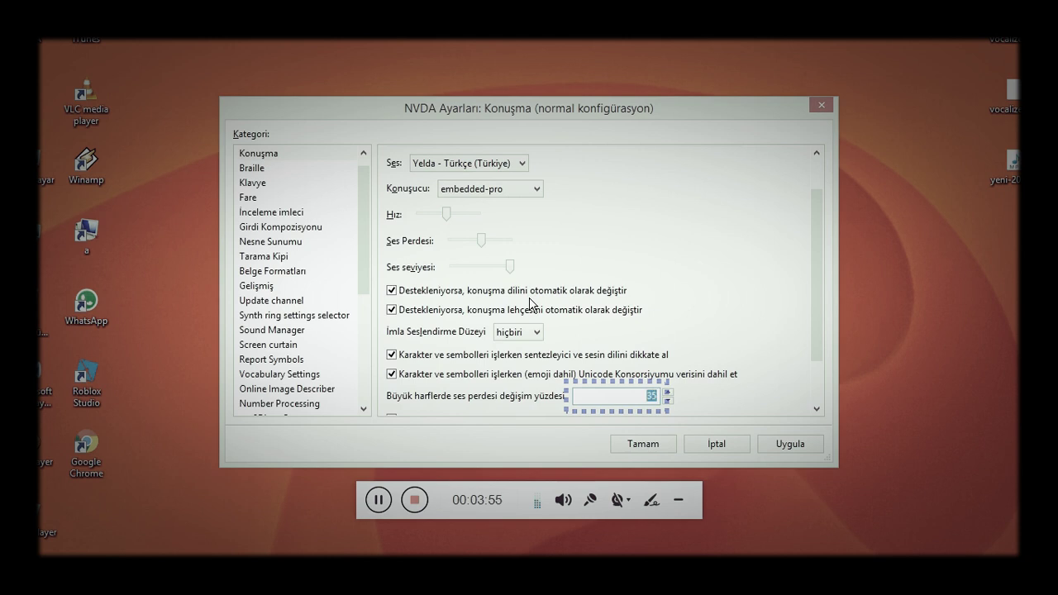
key("Return")
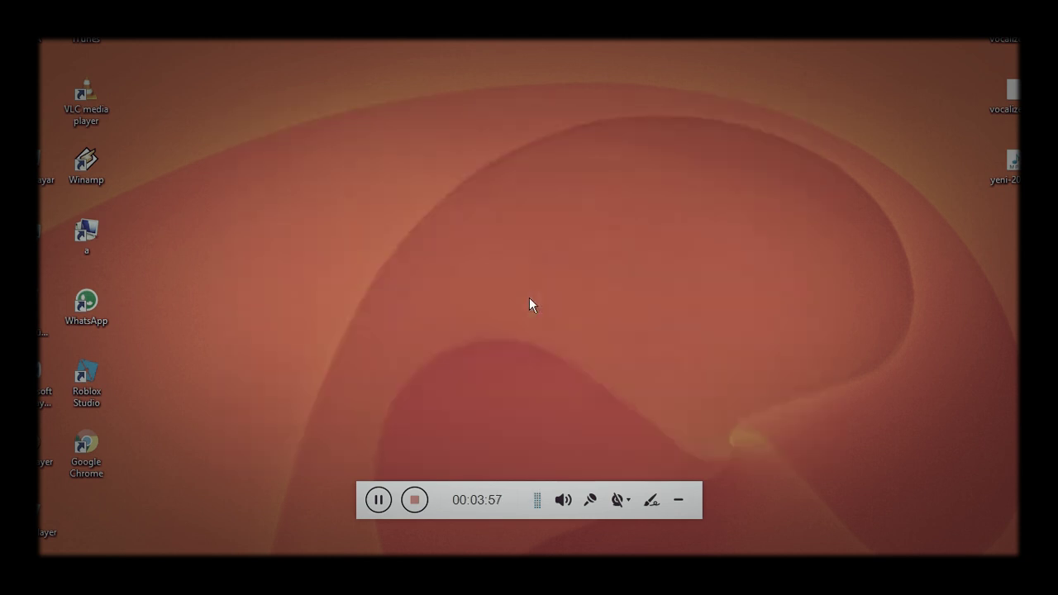
- Change the voice to Cem - Türkçe (Türkiye) in the speech settings and accept the change
key("Insert+n")
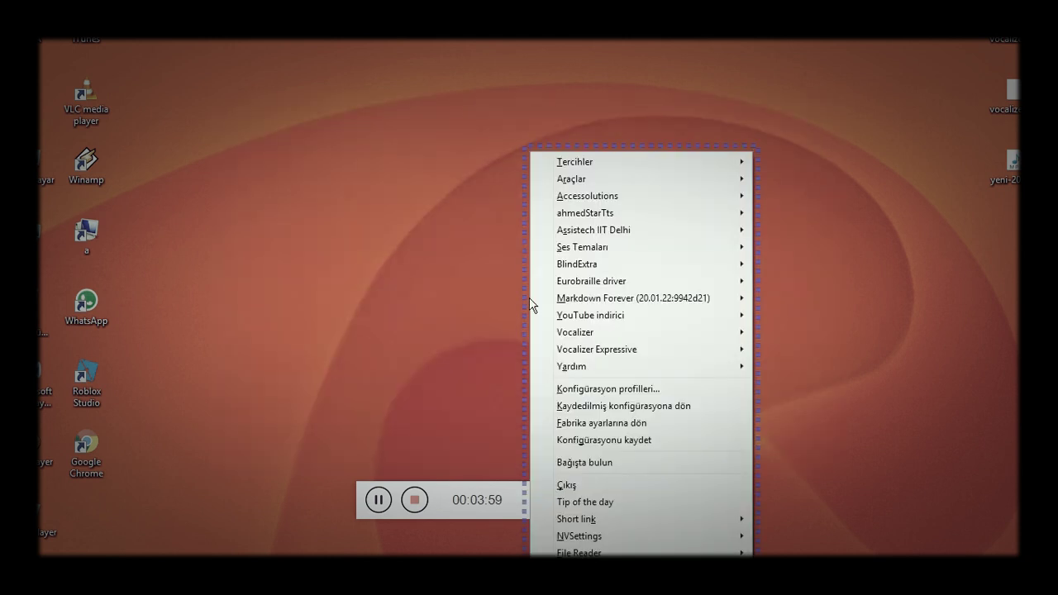
key("Right")
key("Return")
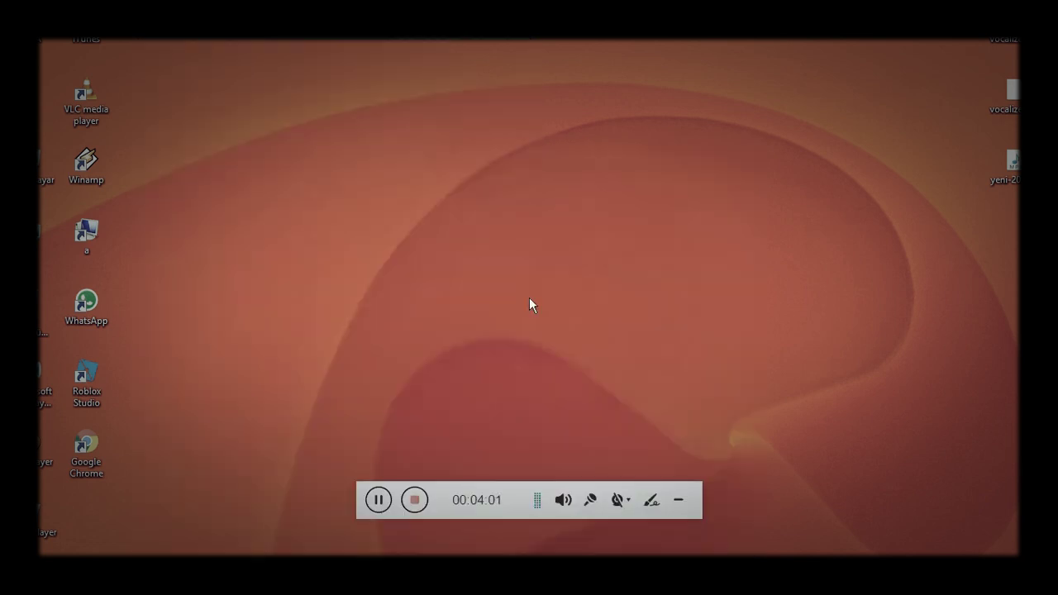
key("Down")
key("Tab")
key("Tab")
key("Tab")
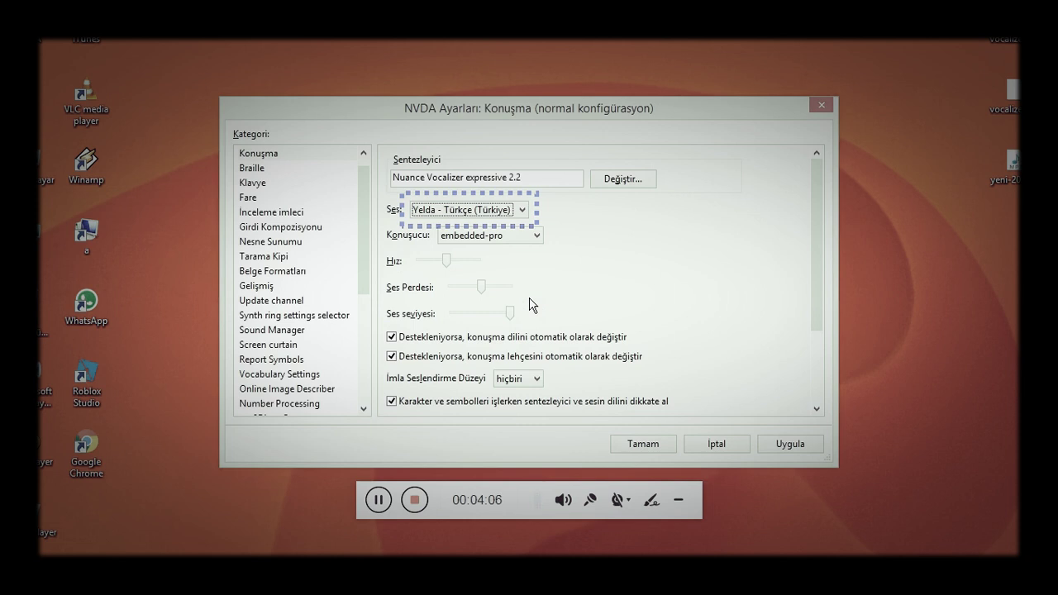
key("Down")
key("Tab")
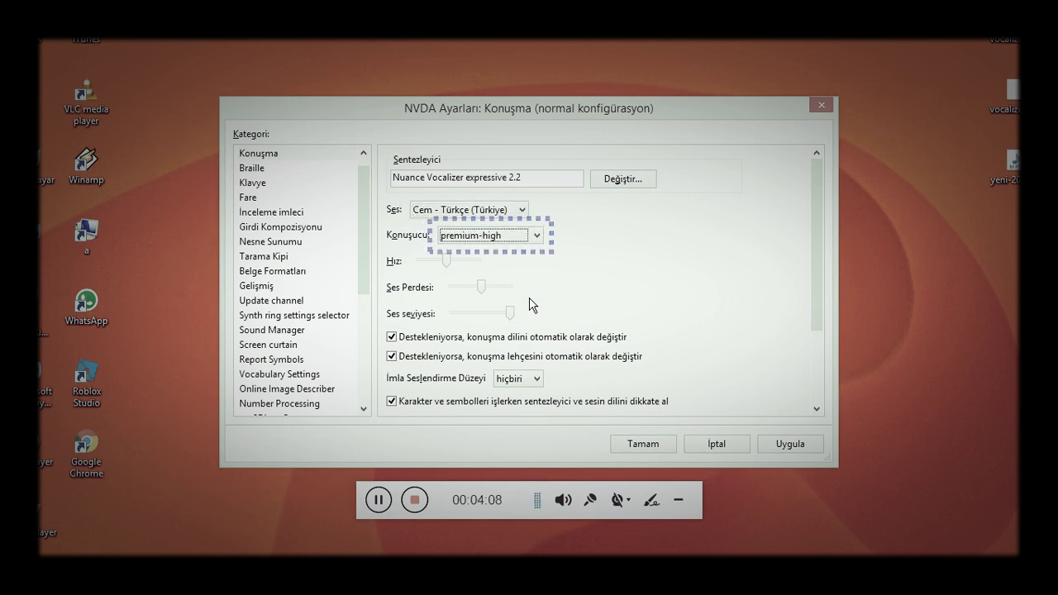
key("Return")
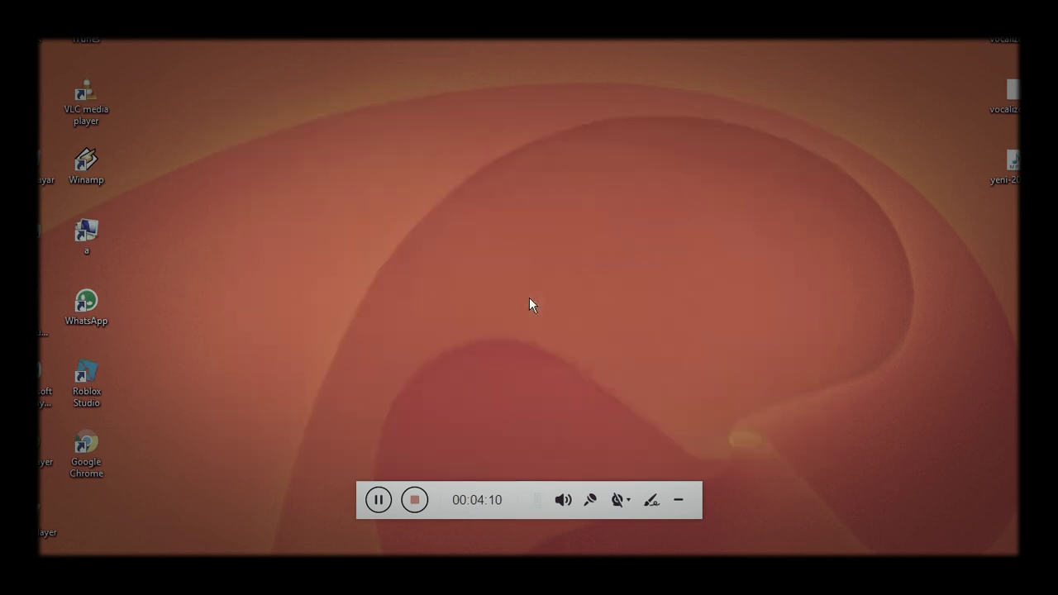
- Try the embedded-compact speaker variant for the Cem Turkish voice in the speech settings
key("Insert+n")
key("Right")
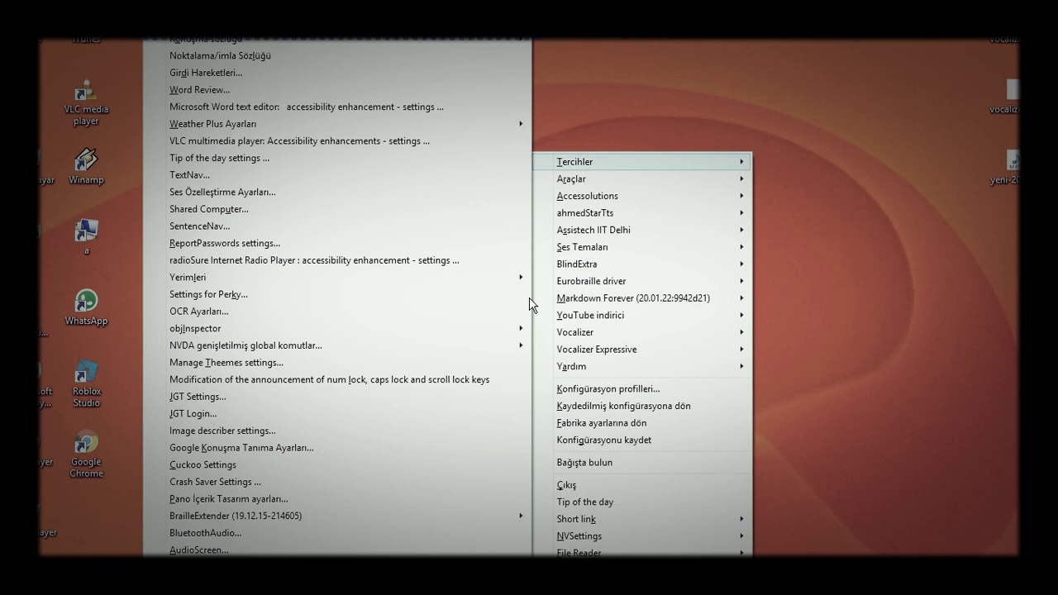
key("Return")
key("Down")
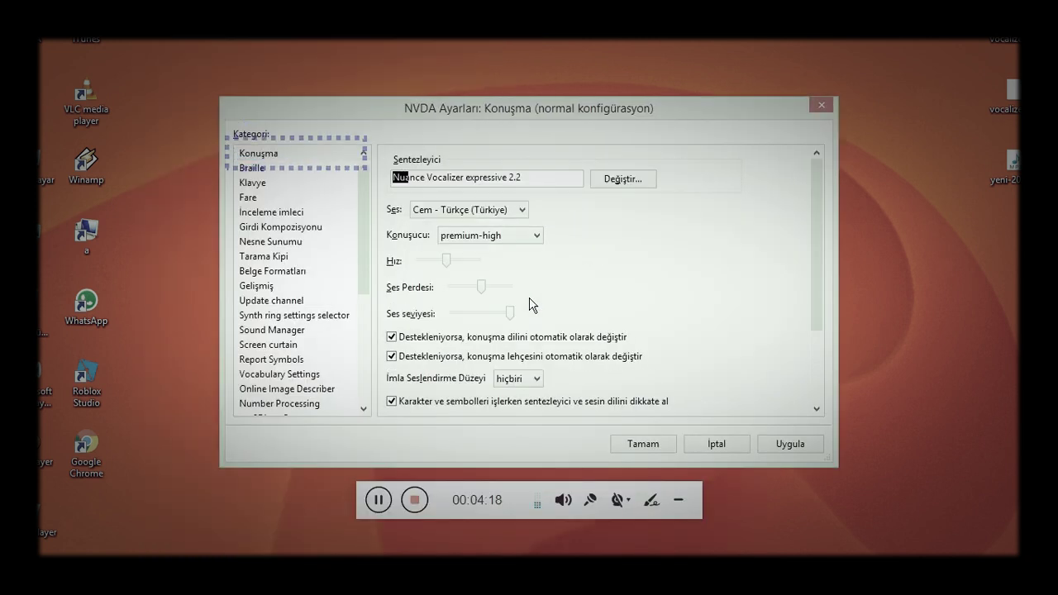
key("Tab")
key("Tab")
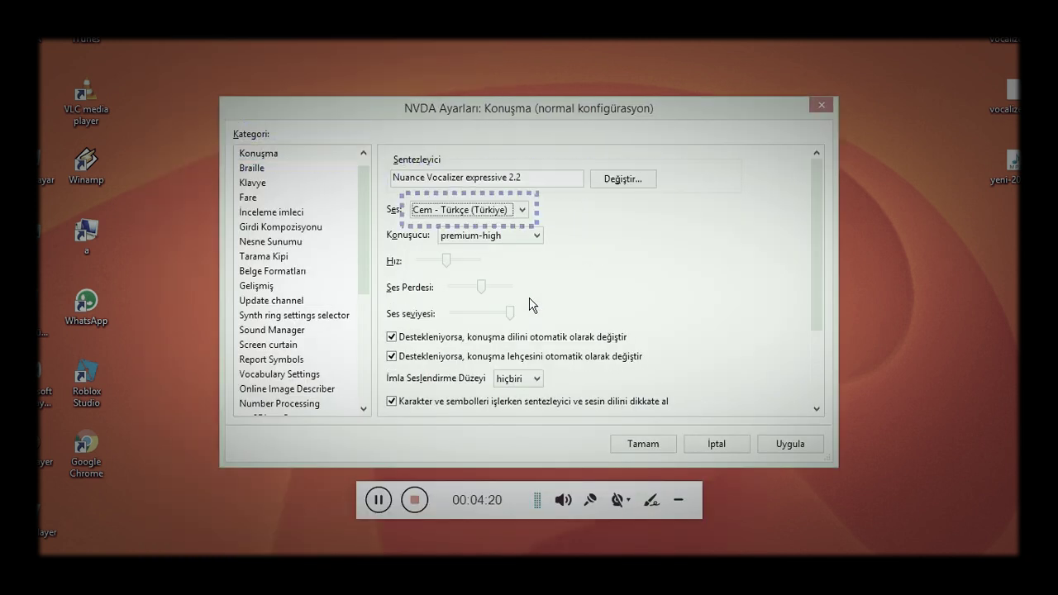
key("Tab")
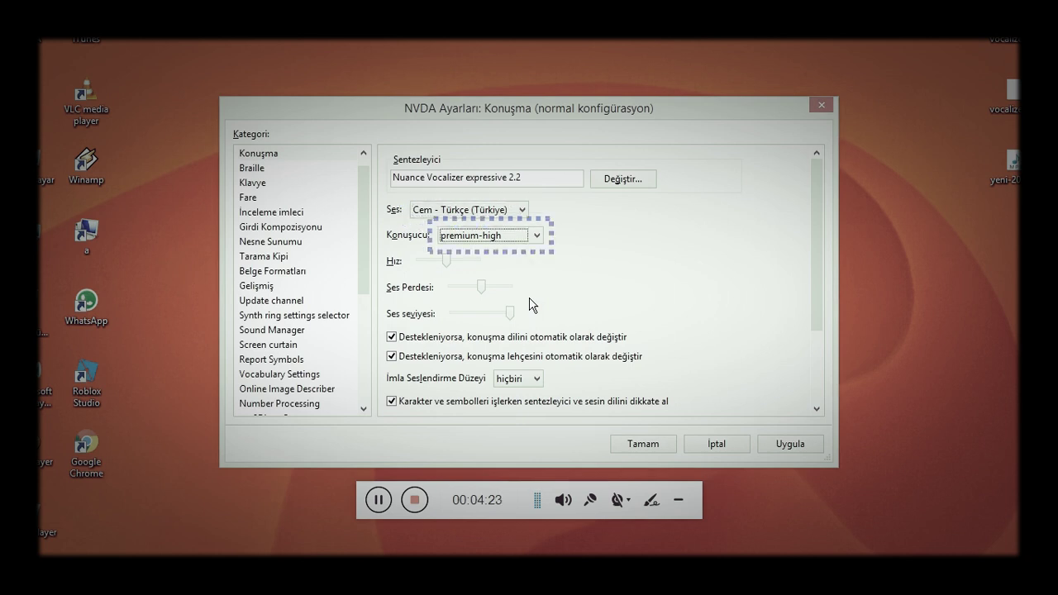
key("Up")
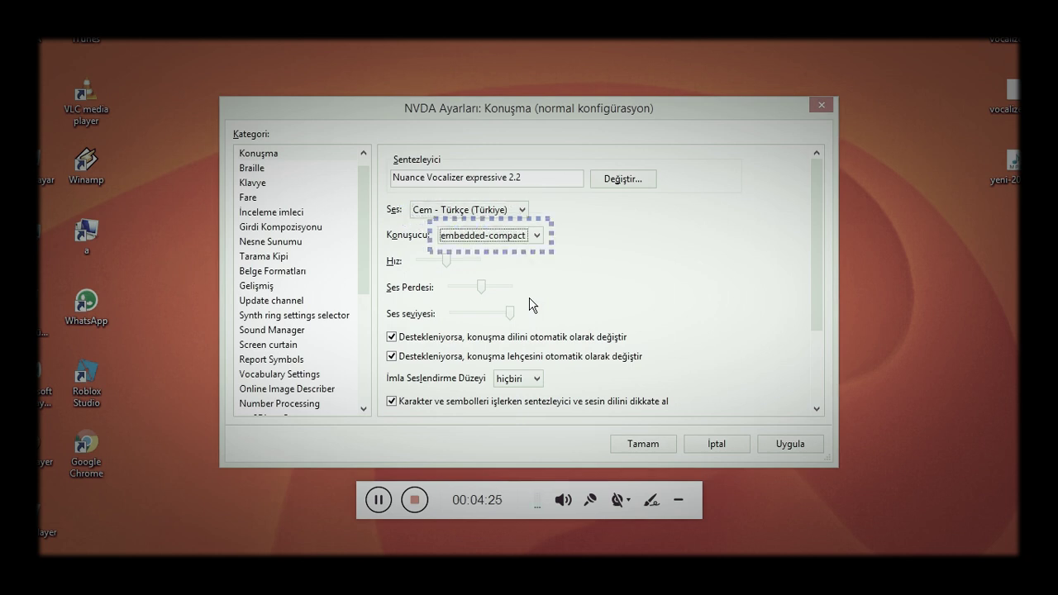
key("Tab")
key("Escape")
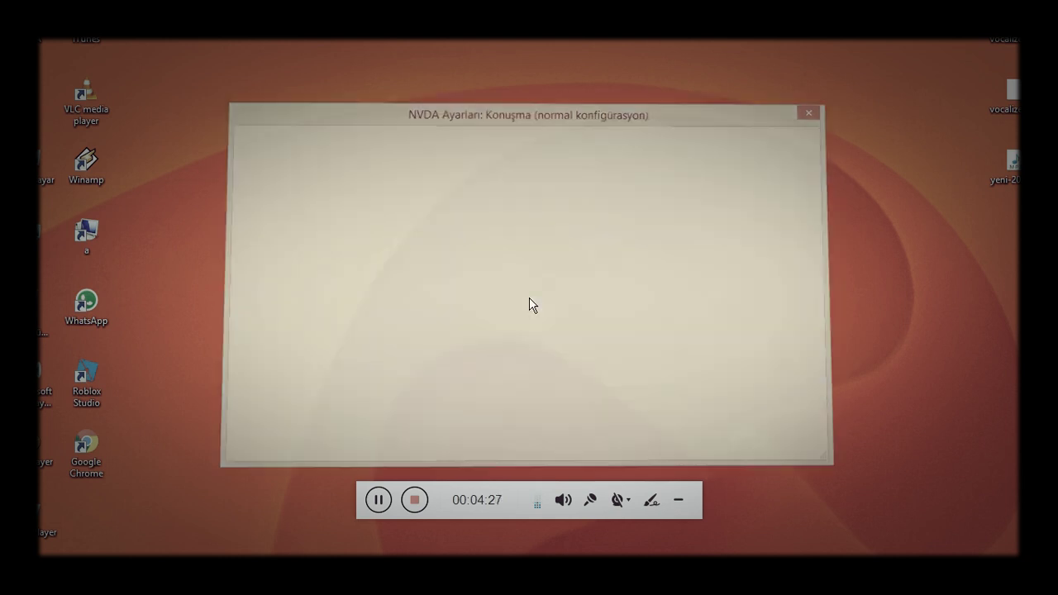
- Set the Cem Turkish voice's speaker variant to embedded-pro in the speech settings and accept the change
key("Insert+n")
key("Down")
key("Right")
key("Return")
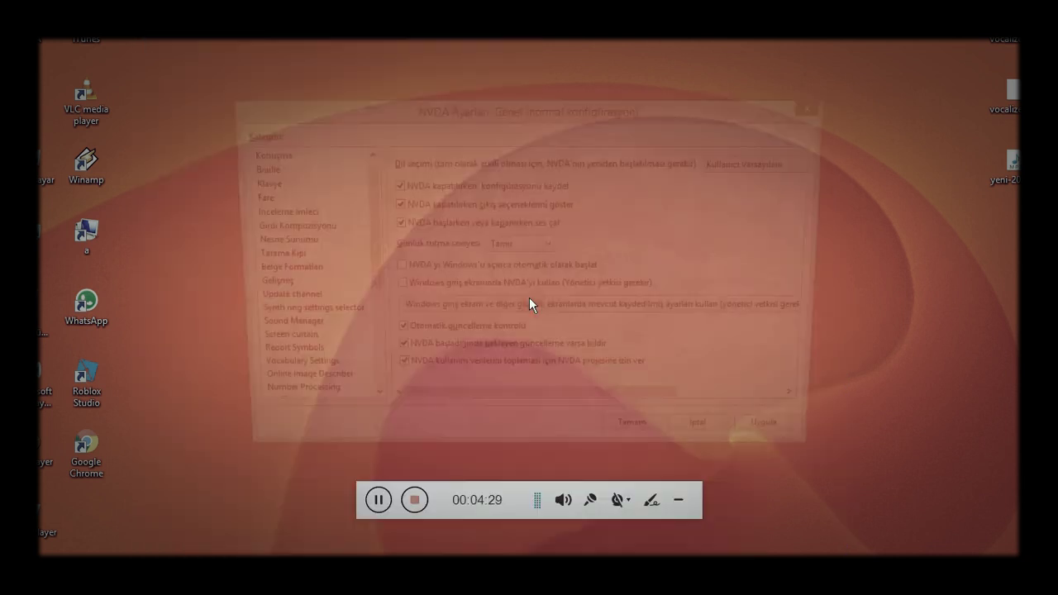
key("Down")
key("Tab")
key("Tab")
key("Tab")
key("Tab")
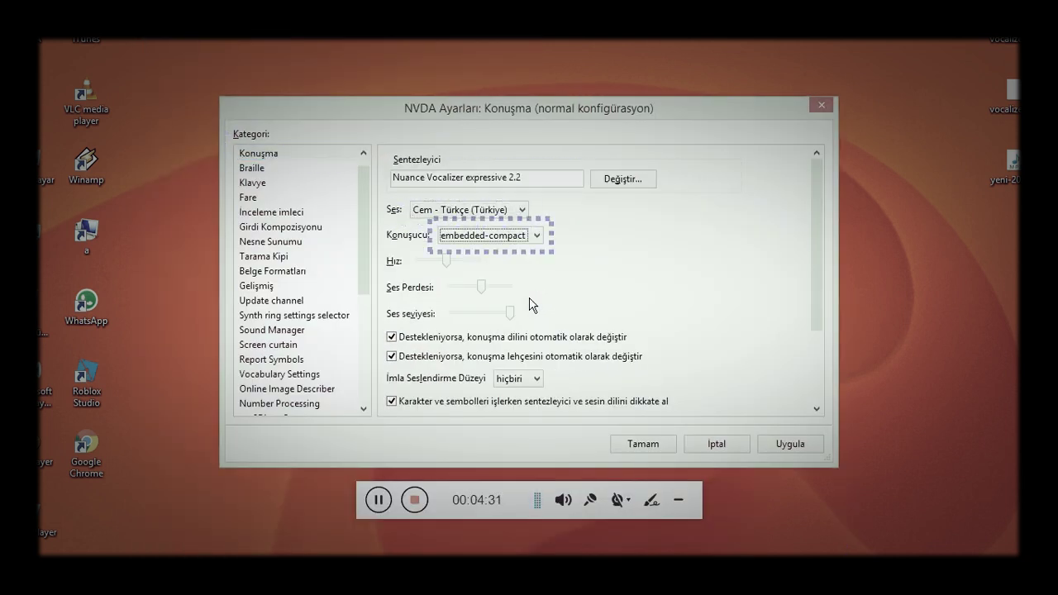
key("Down")
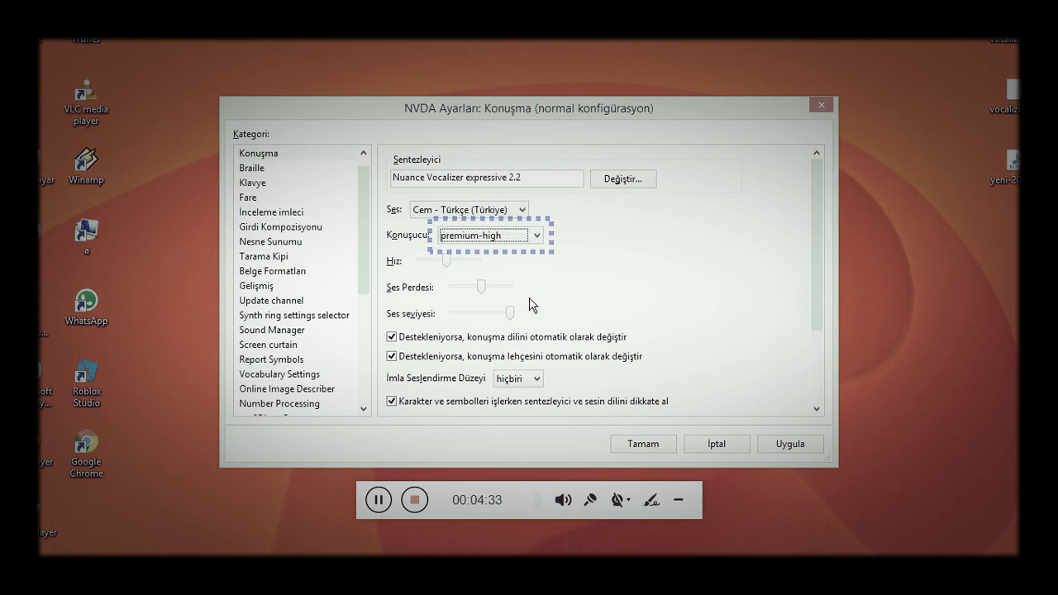
key("Tab")
key("Return")
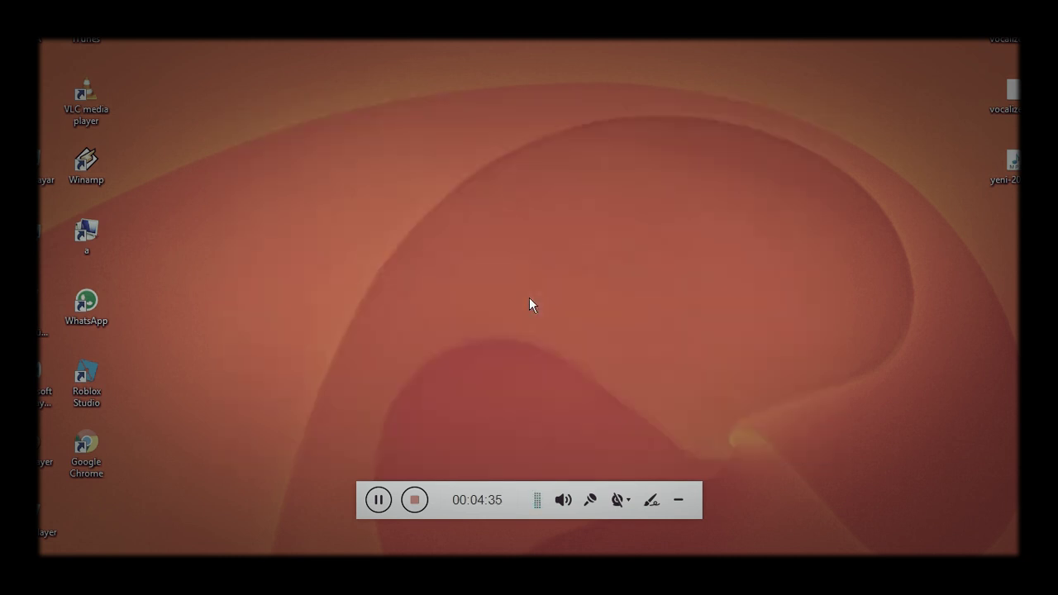
- Open NVDA's speech settings and listen through the voice, speaker variant, speed, pitch and volume options with the Cem embedded-pro voice
key("insert+n")
key("Down")
key("Right")
key("Return")
key("Down")
key("Tab")
key("Tab")
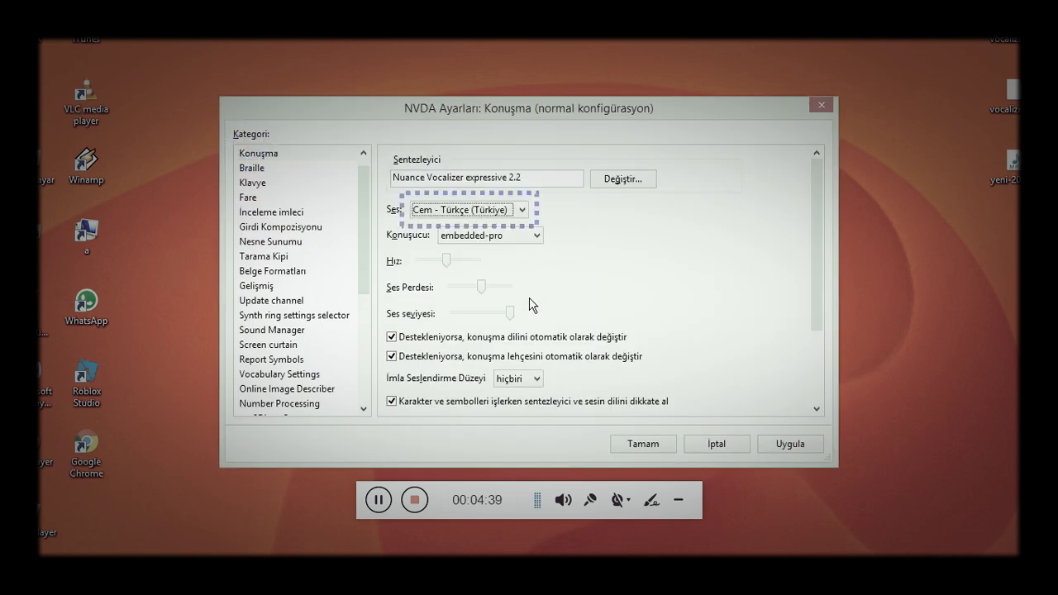
key("Tab")
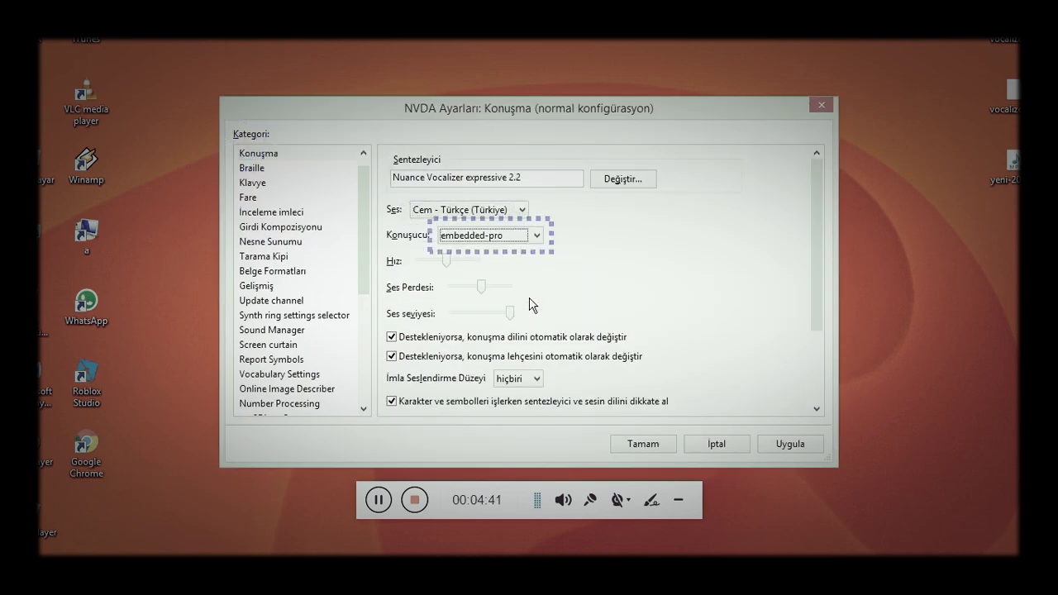
key("Tab")
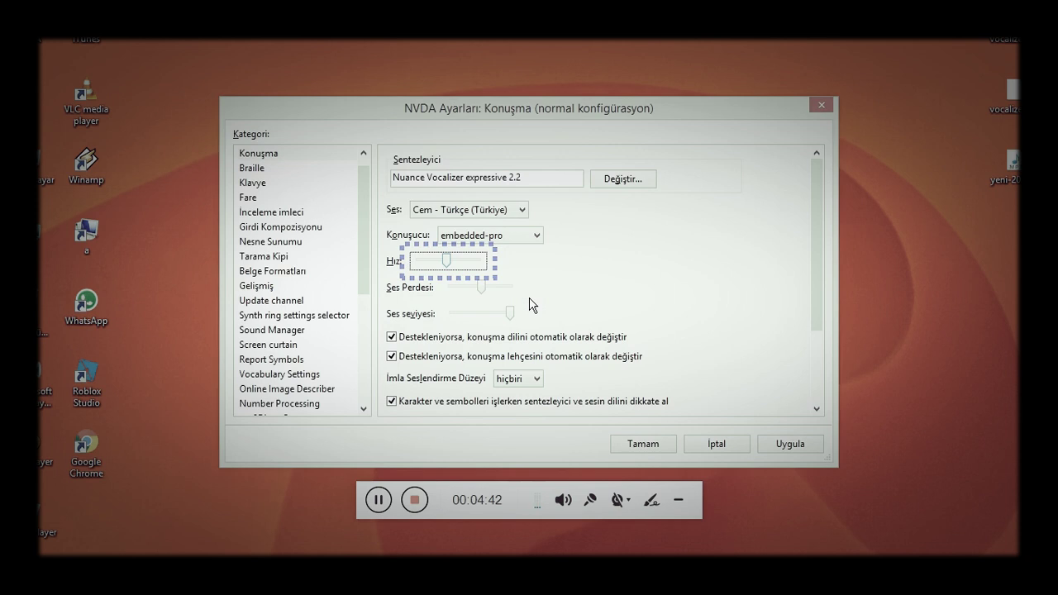
key("Tab")
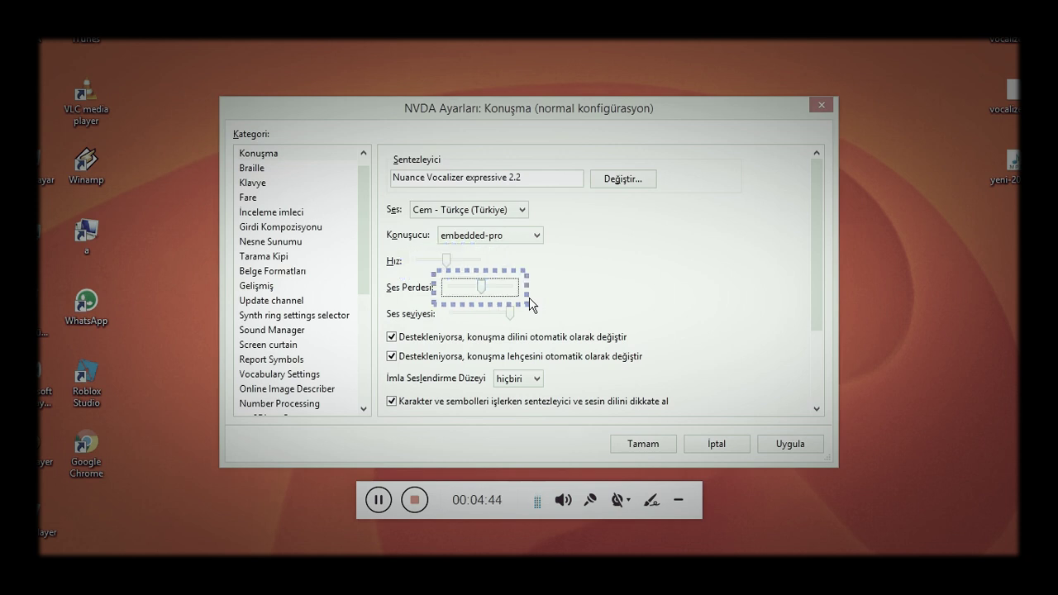
key("Tab")
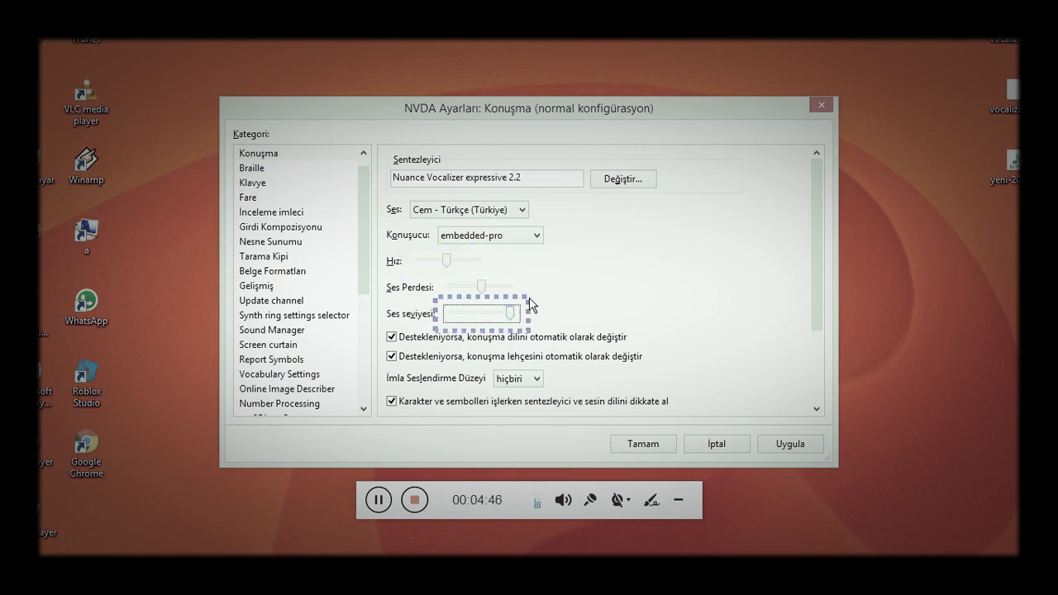
- Go through the remaining speech options from automatic language switching to the spelling functionality with the Cem voice, and accept the settings
key("Tab")
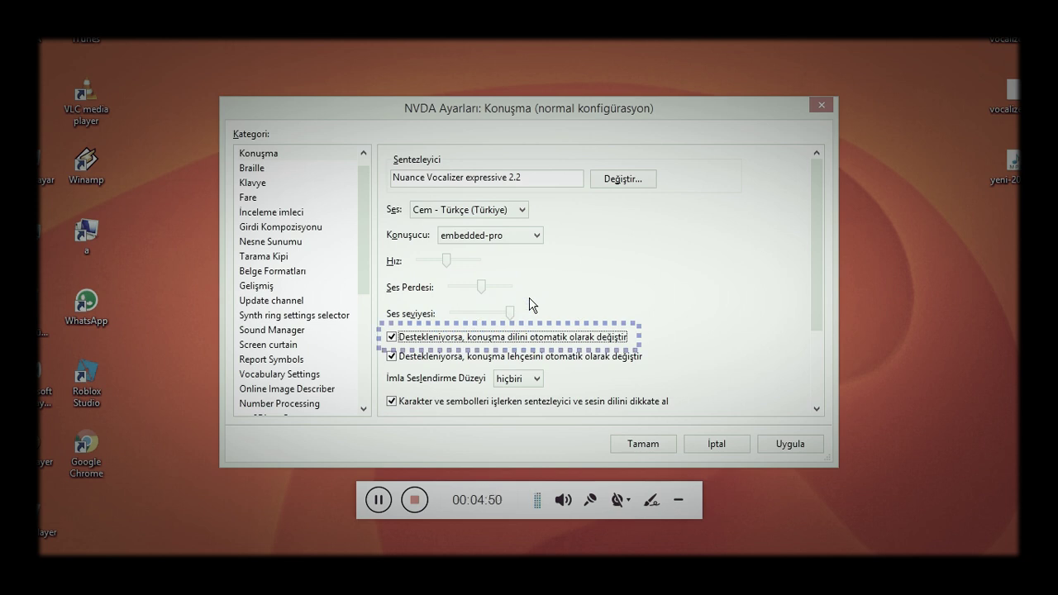
key("Tab")
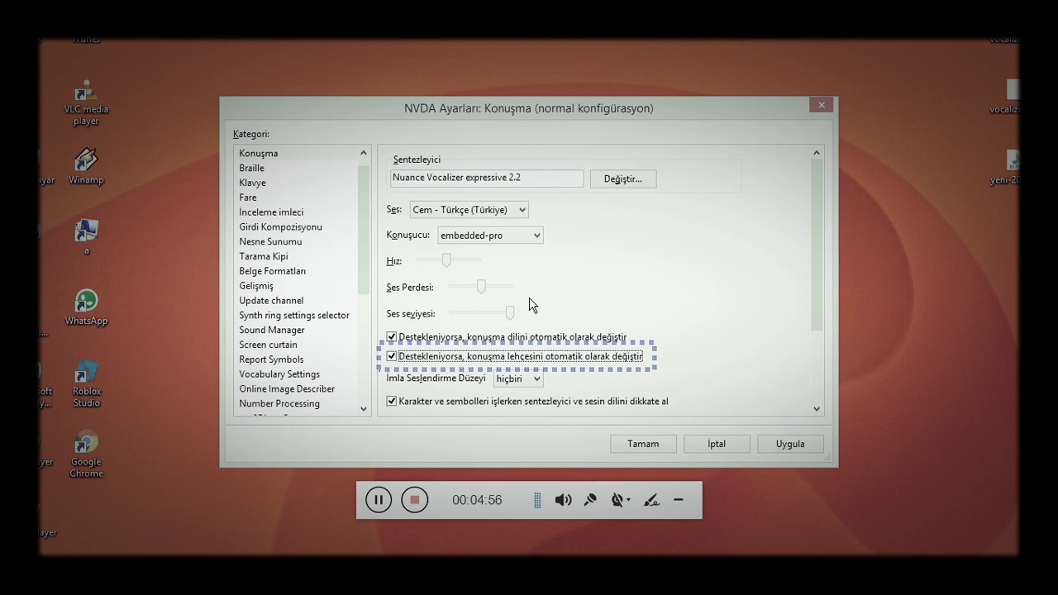
key("Tab")
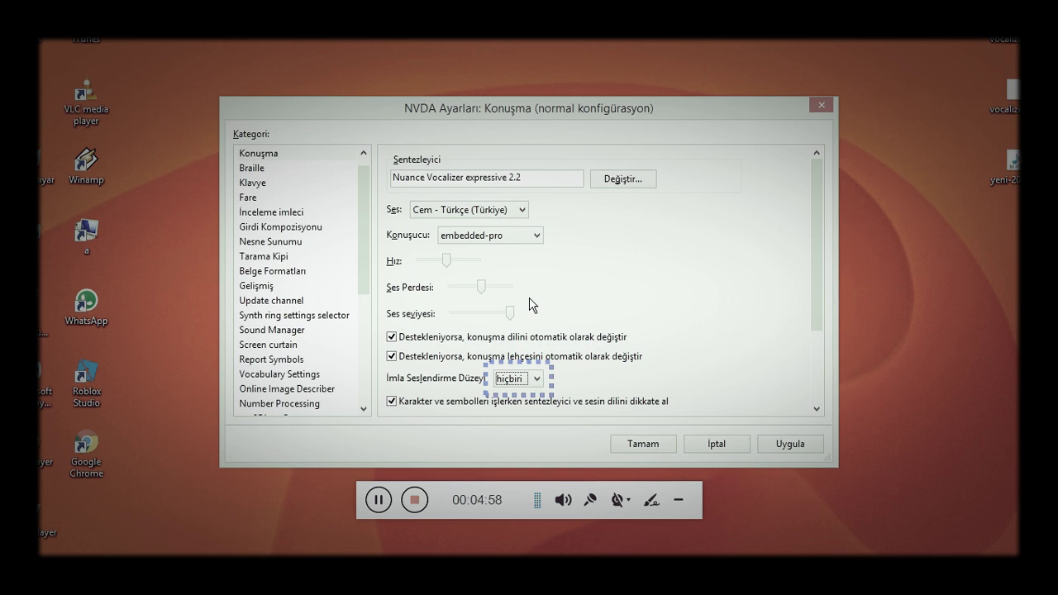
key("Tab")
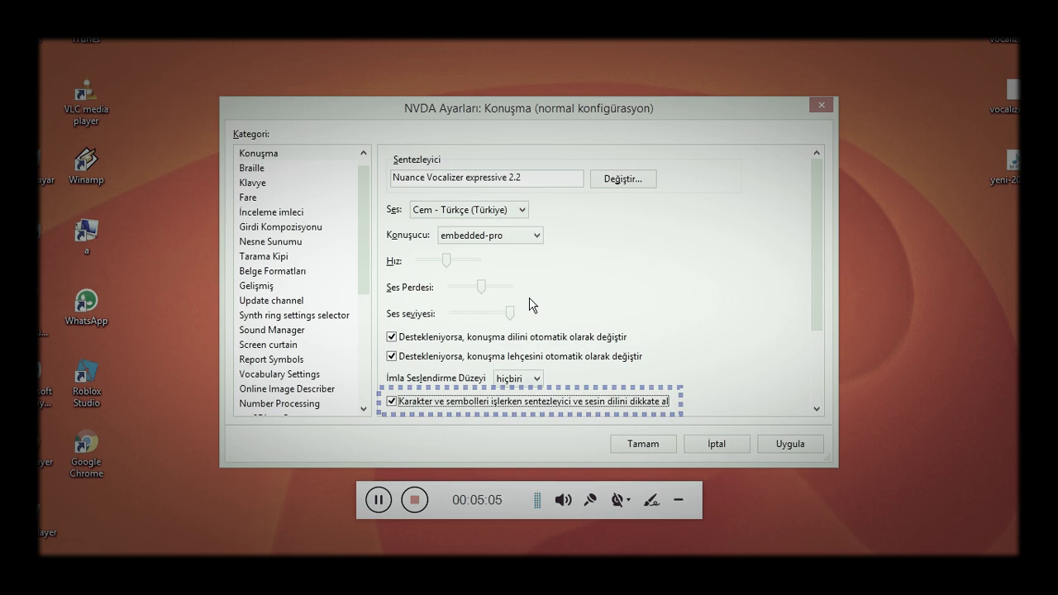
key("Tab")
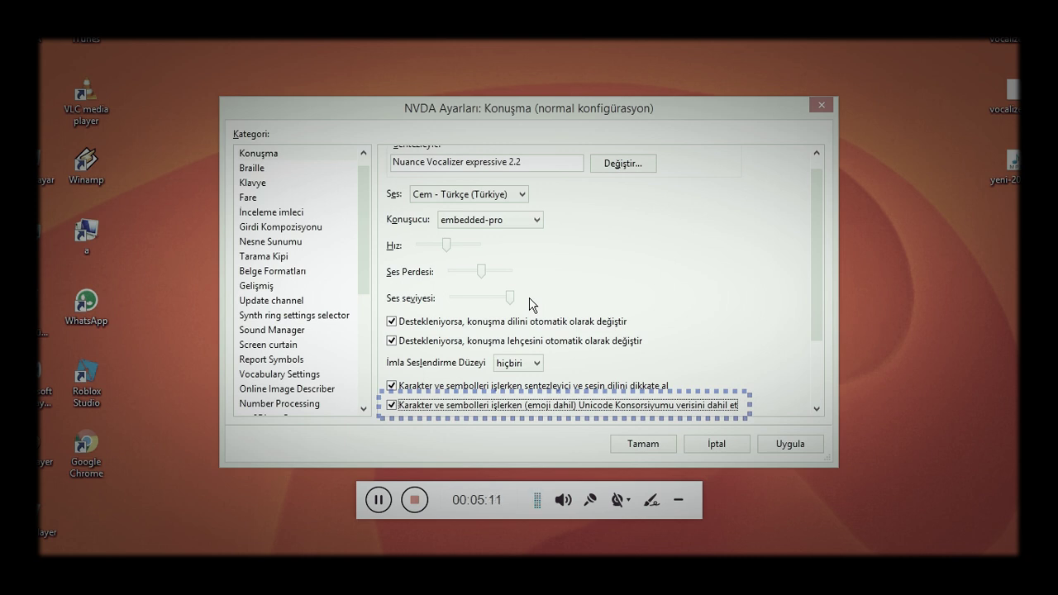
key("Tab")
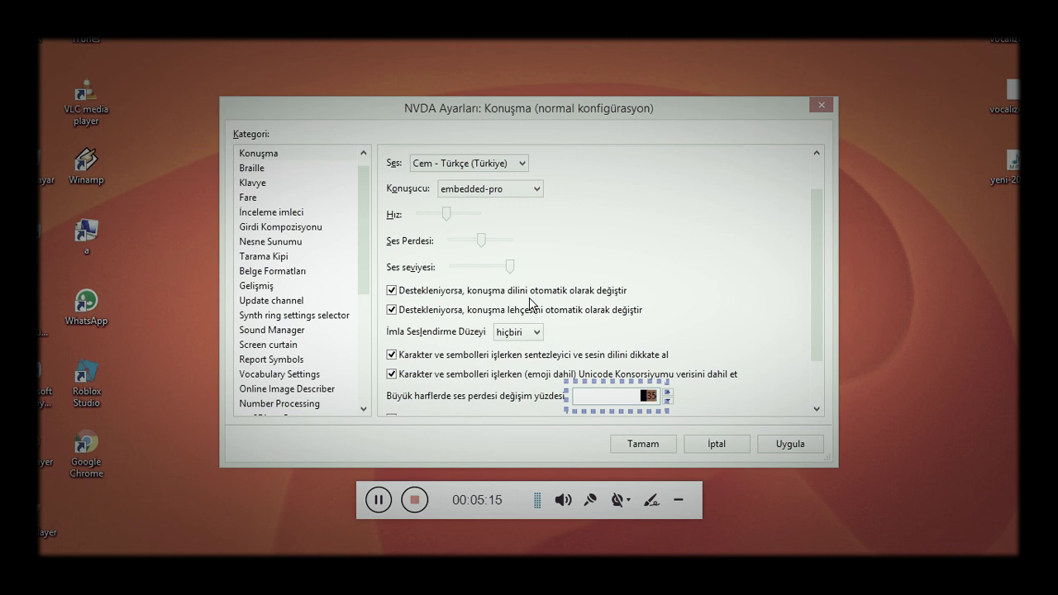
key("Tab")
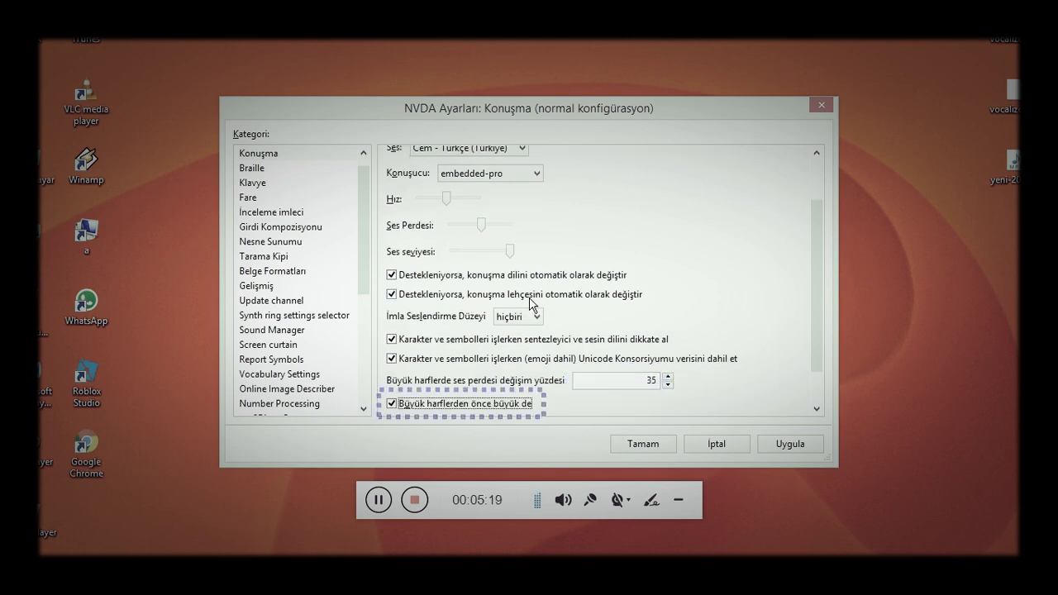
key("Tab")
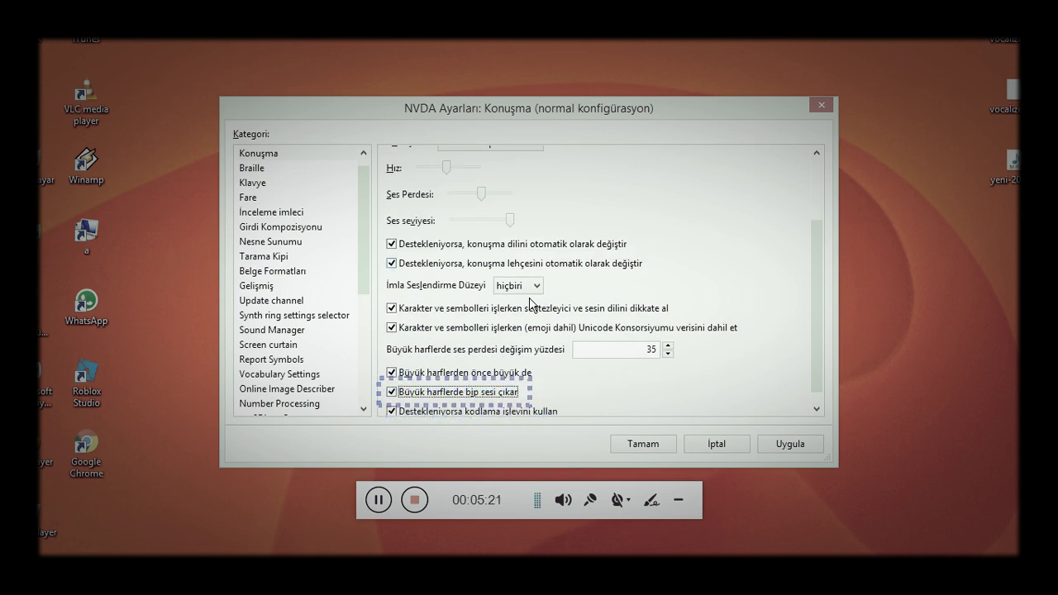
key("Tab")
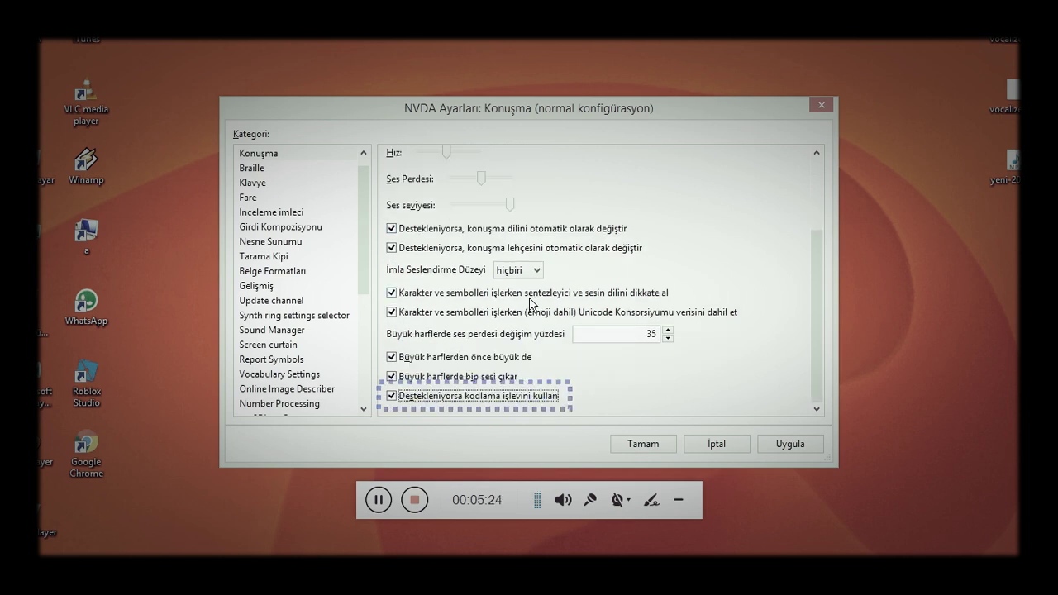
key("Tab")
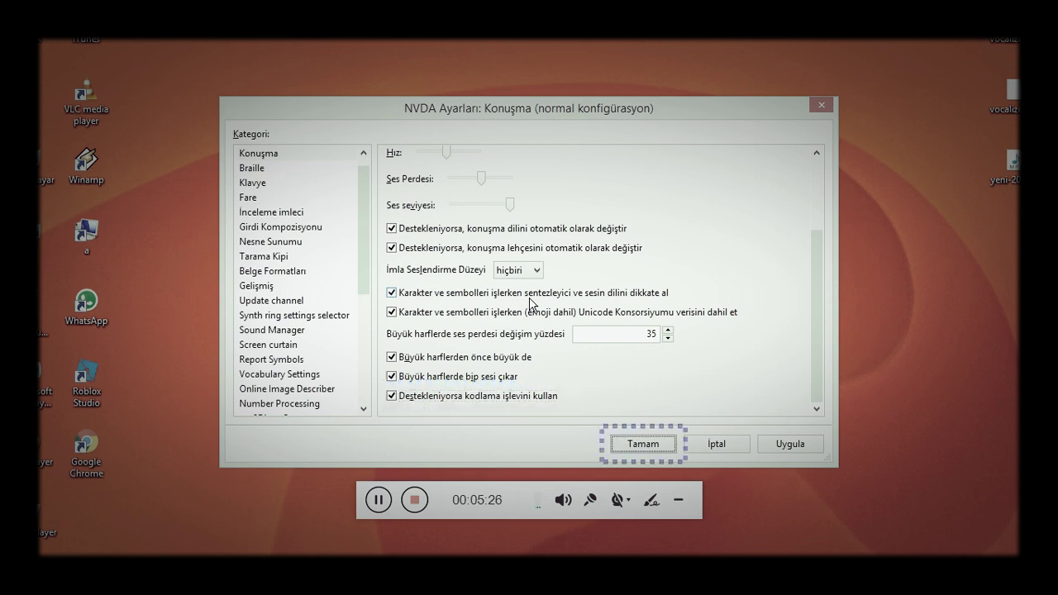
key("Return")
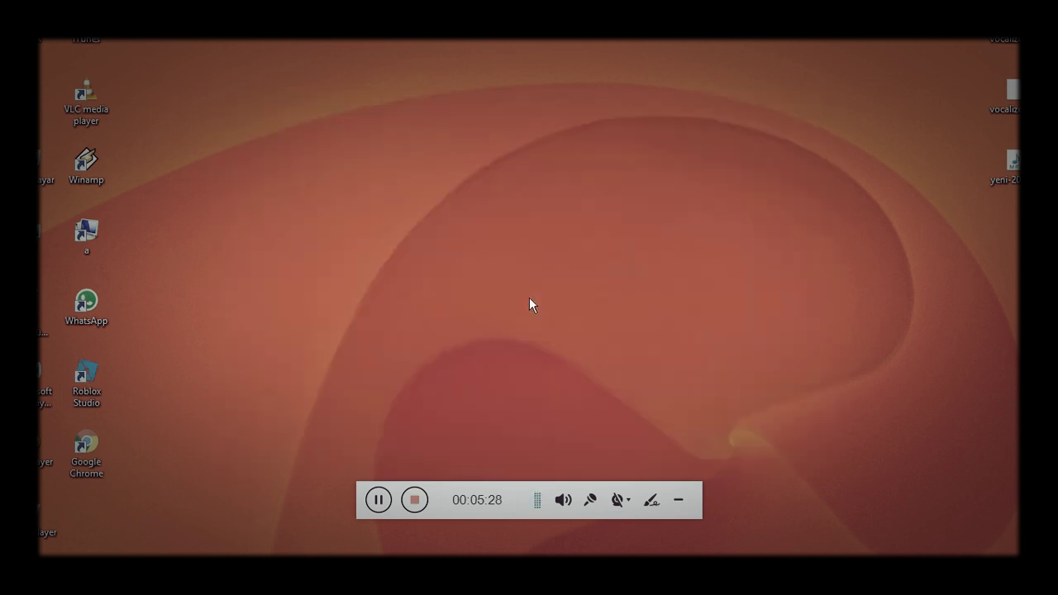